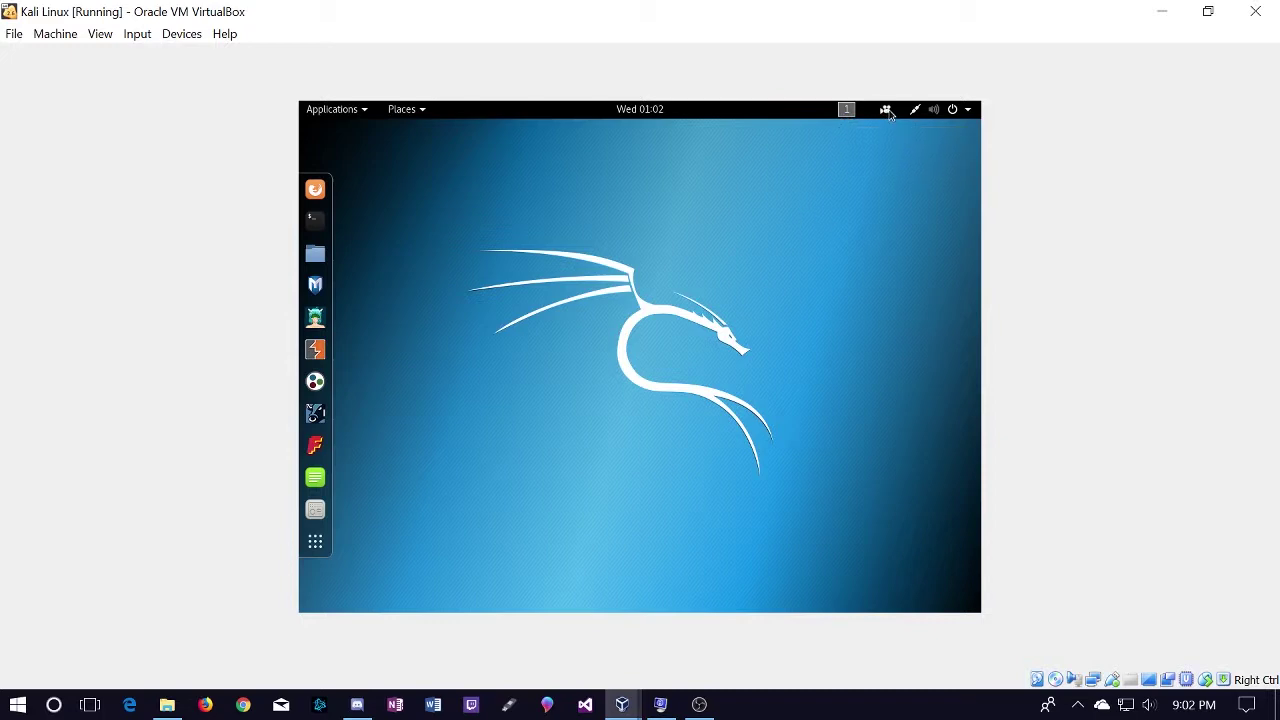
Step: Look over the VPN and root account options in Kali Linux's system menu
left_click(922, 113)
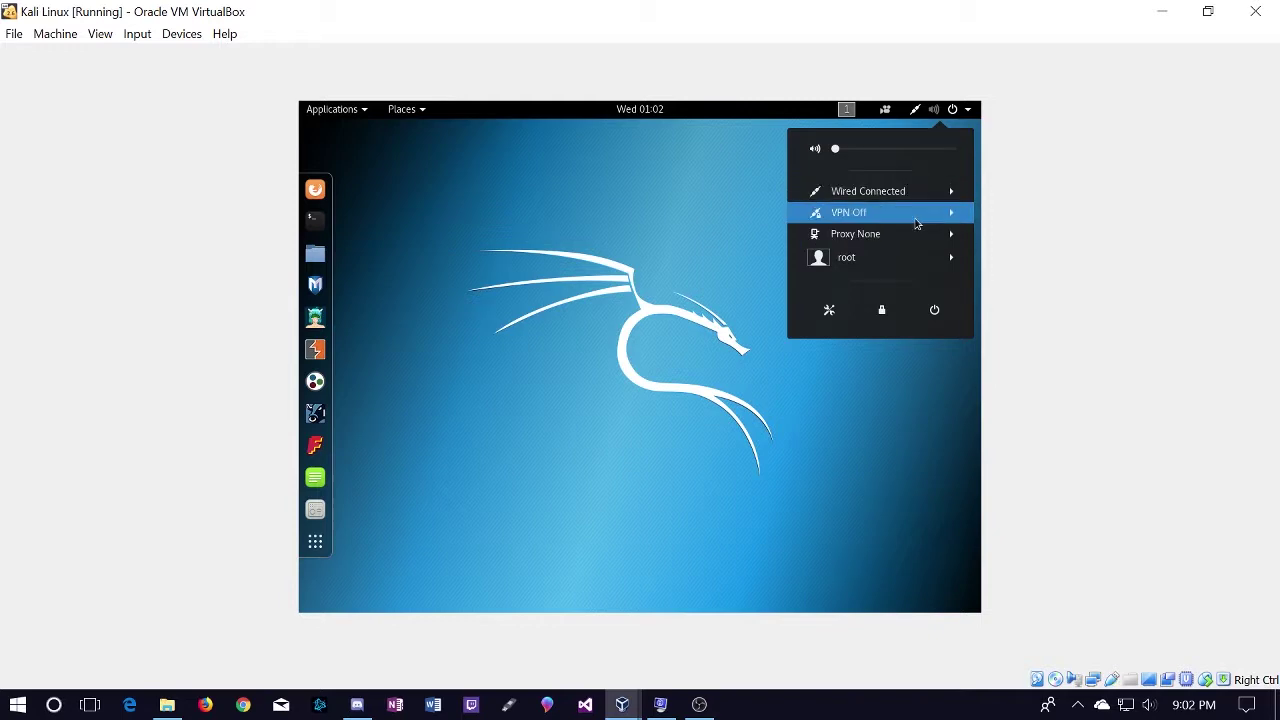
left_click(916, 220)
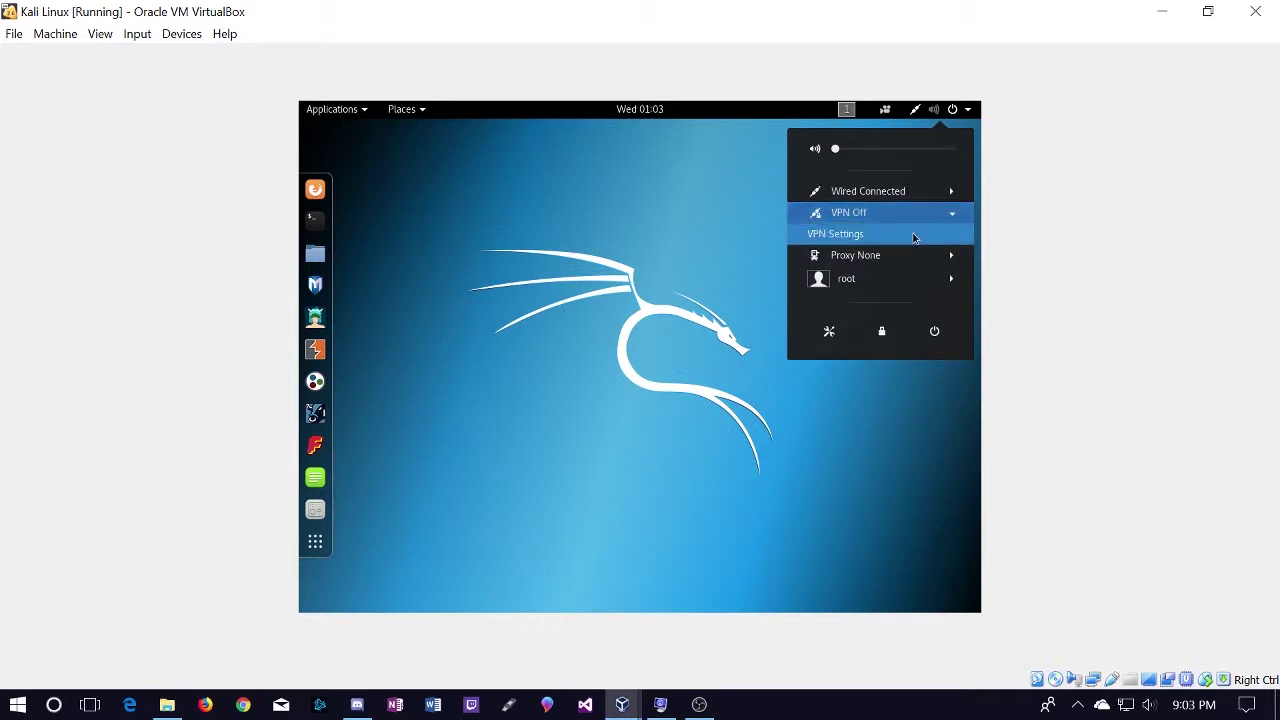
left_click(913, 212)
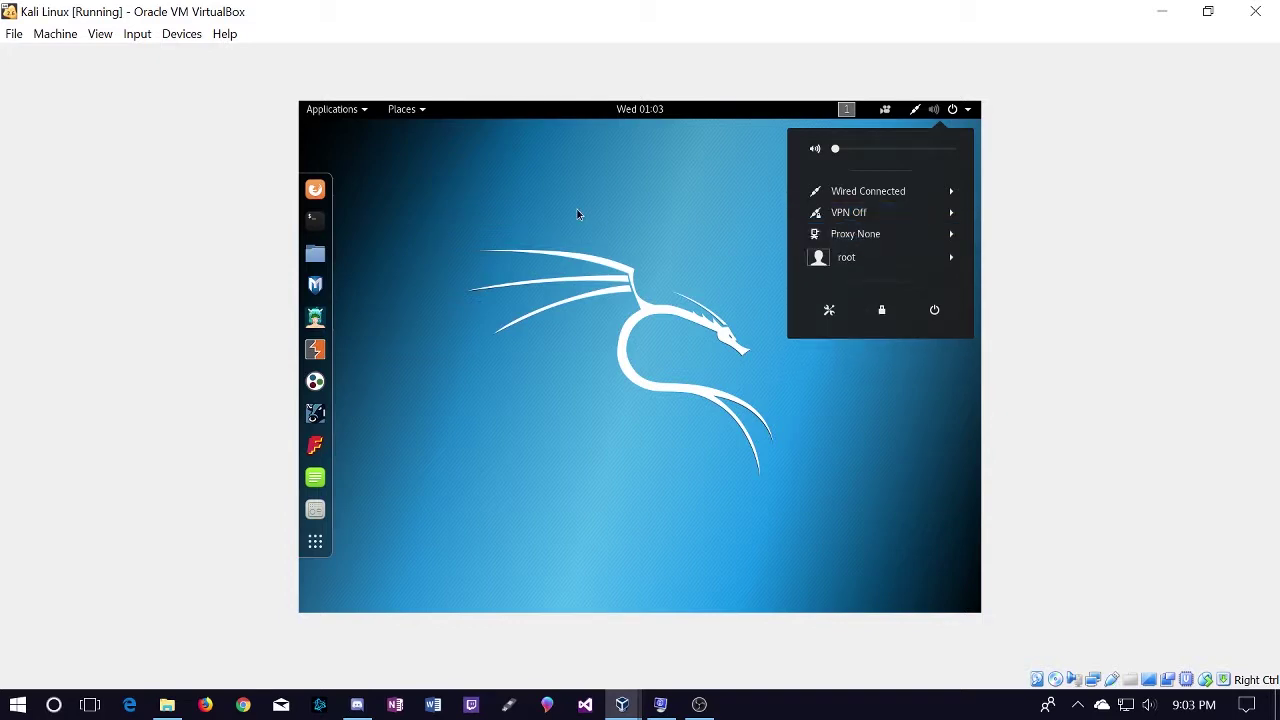
left_click(900, 262)
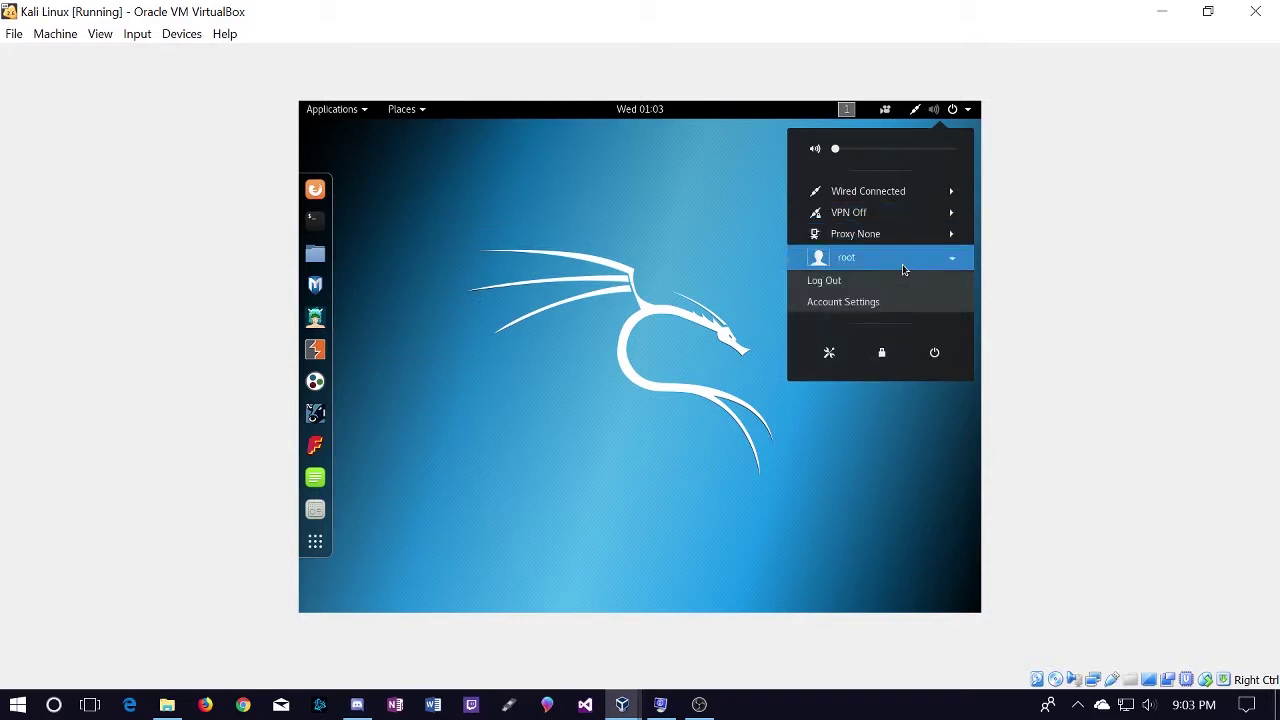
left_click(898, 266)
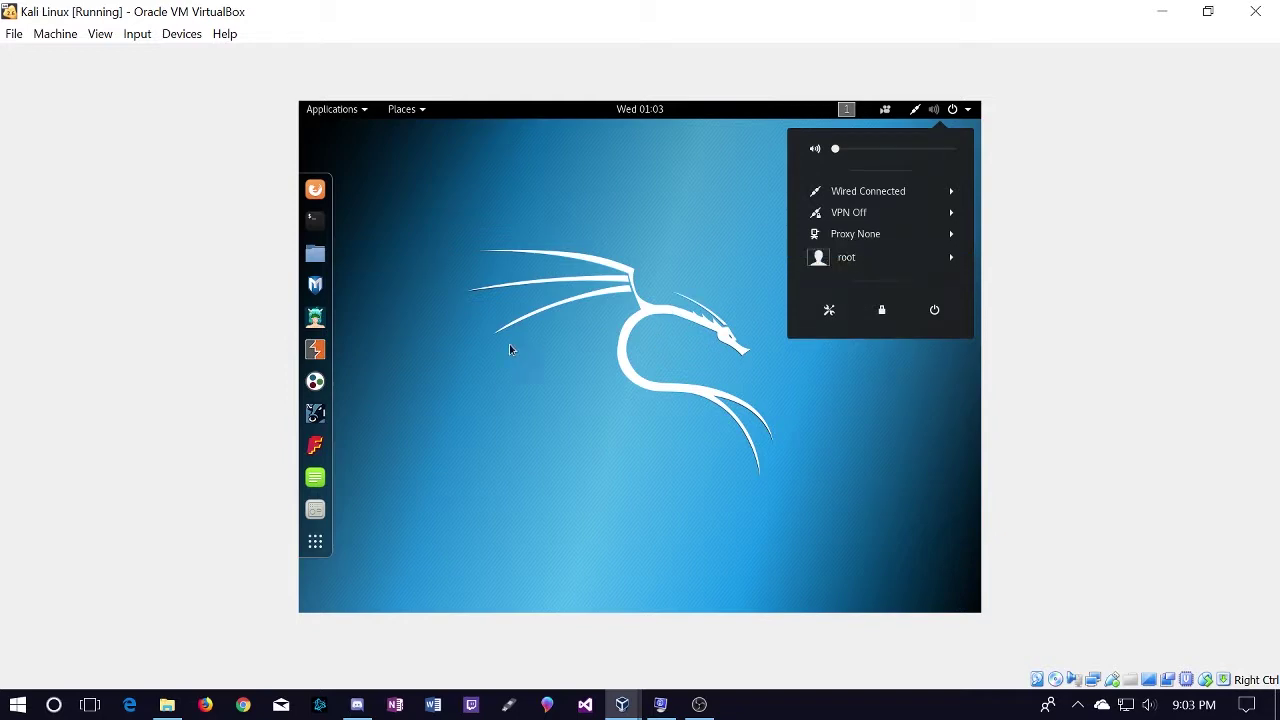
Step: Launch Firefox in Kali Linux to try it out, skip the Firefox Sync sign-in, and close the browser
left_click(316, 196)
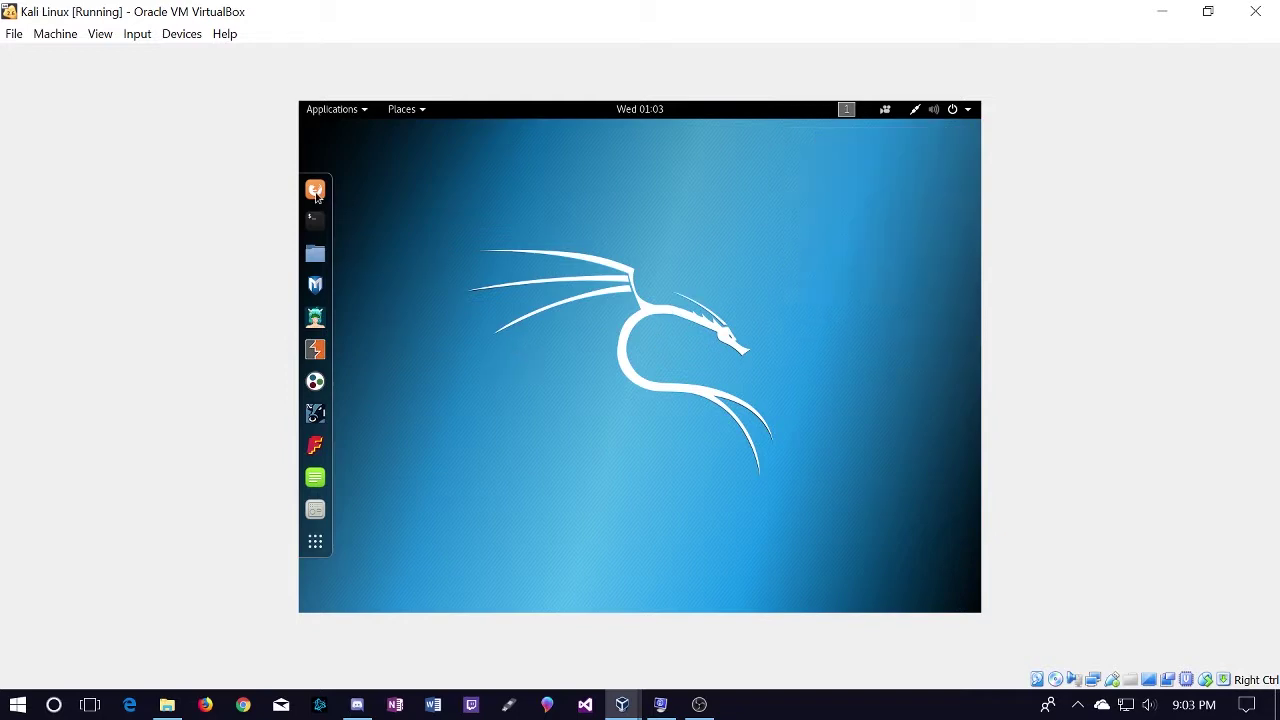
left_click(316, 193)
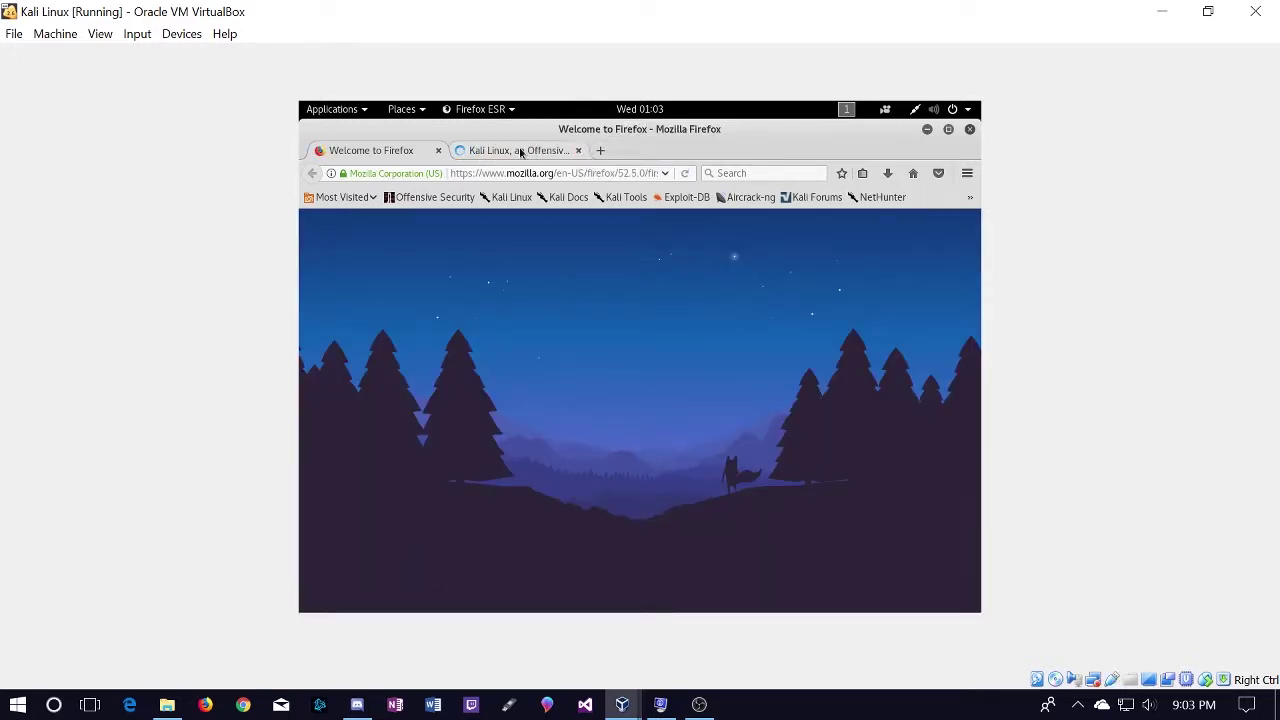
left_click(578, 150)
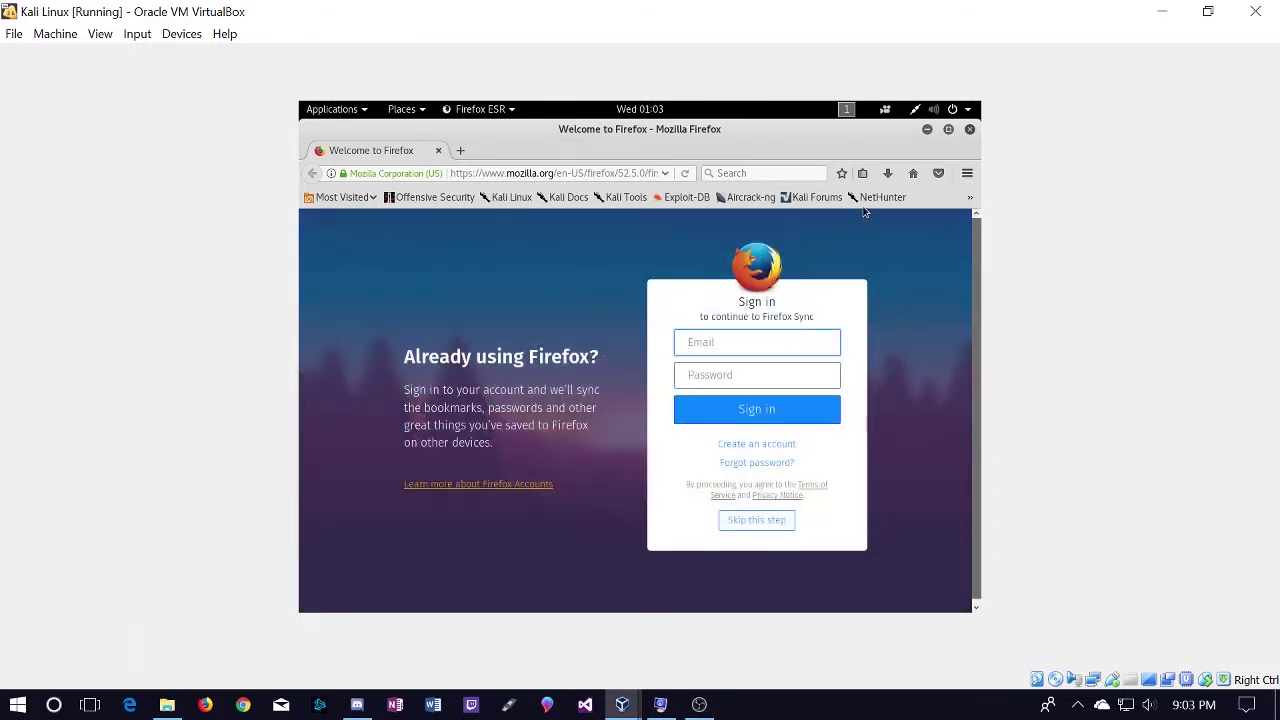
left_click(757, 520)
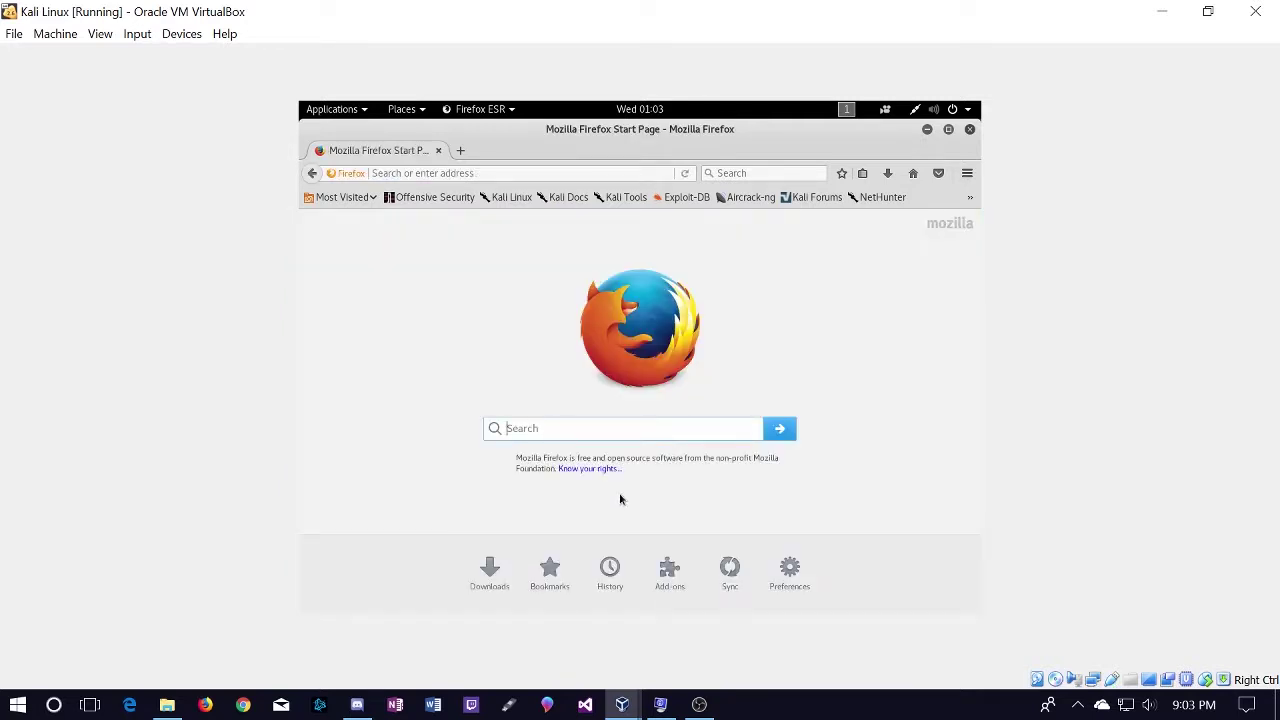
left_click(438, 150)
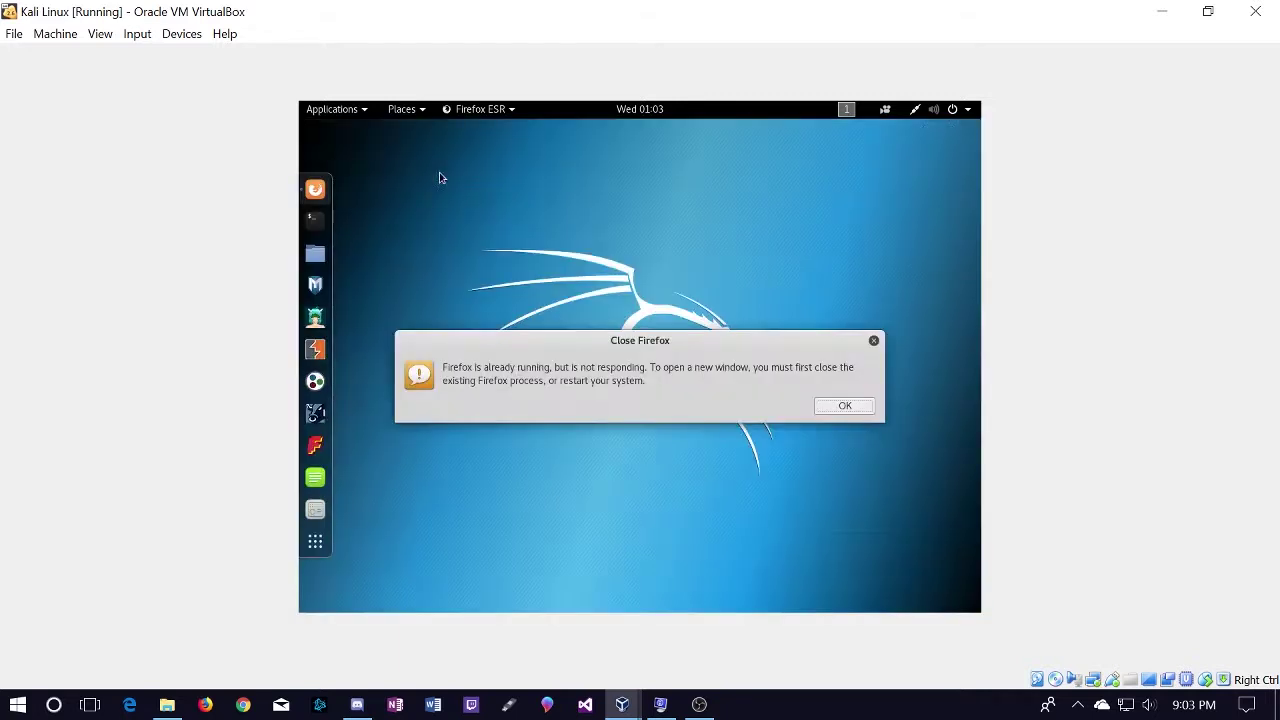
left_click(874, 343)
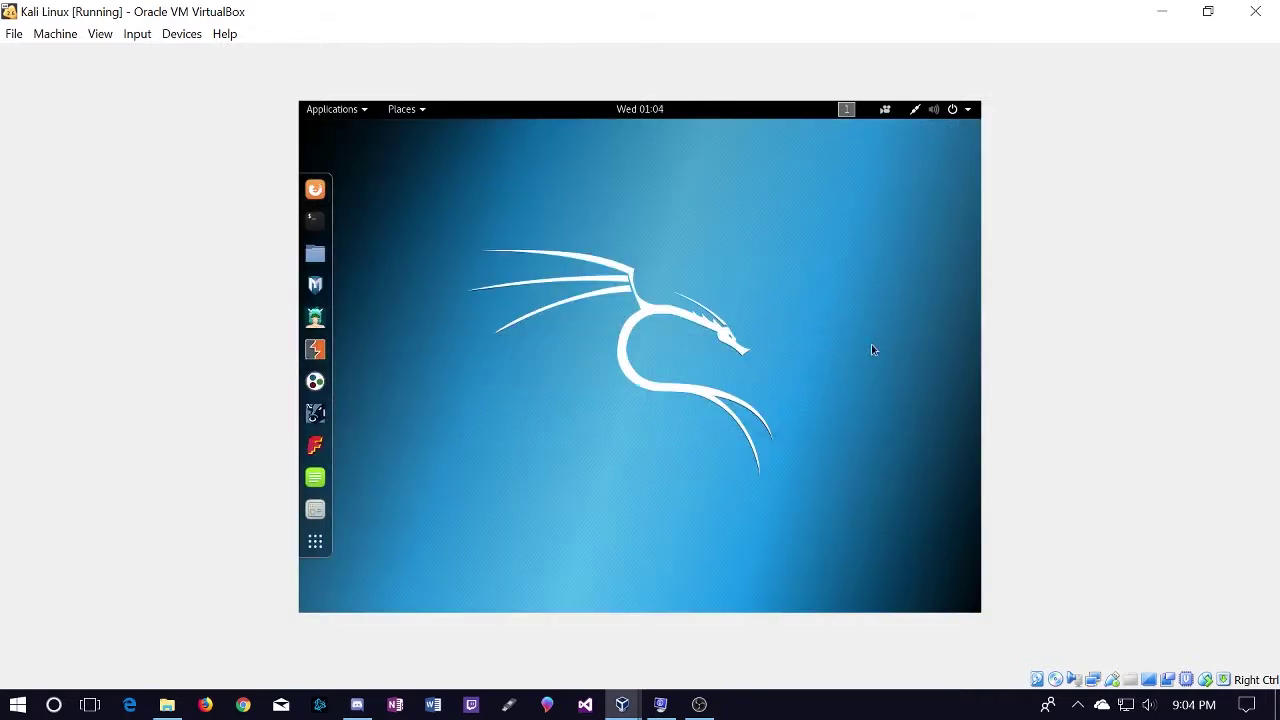
Step: Run ifconfig in a Kali Linux terminal to view the network interface configuration
left_click(311, 224)
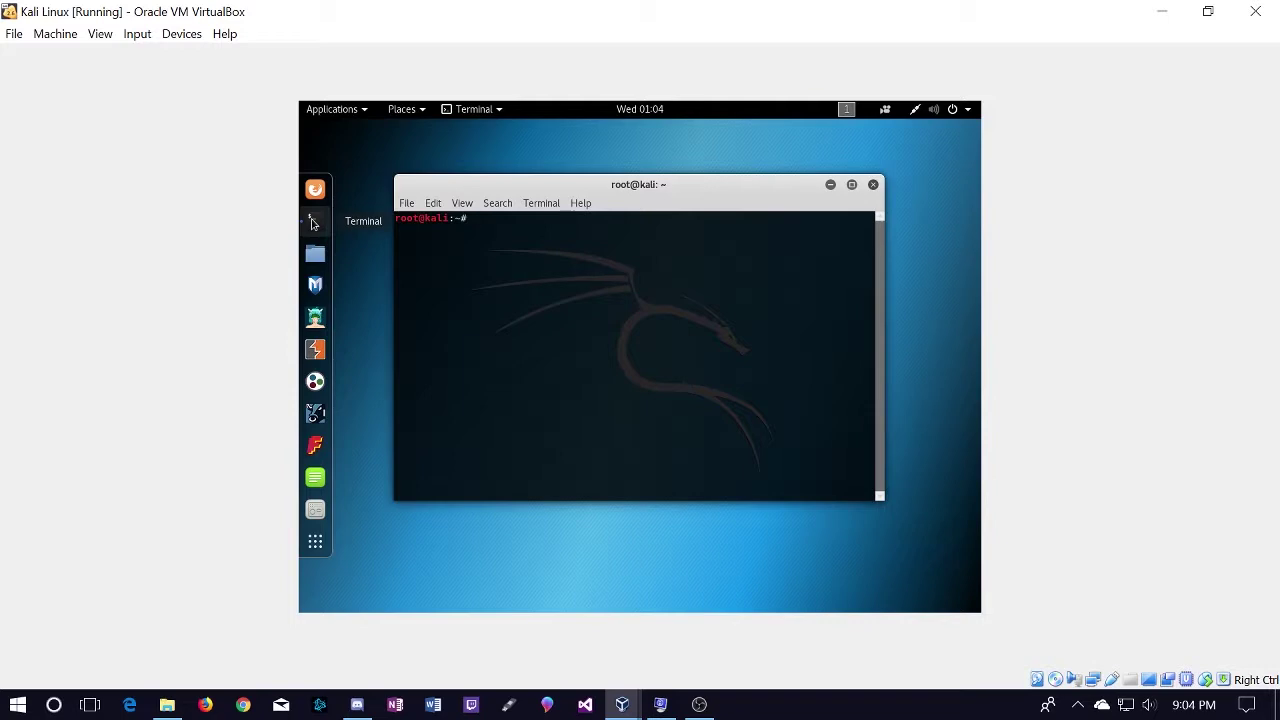
type("ifconfig")
key("Return")
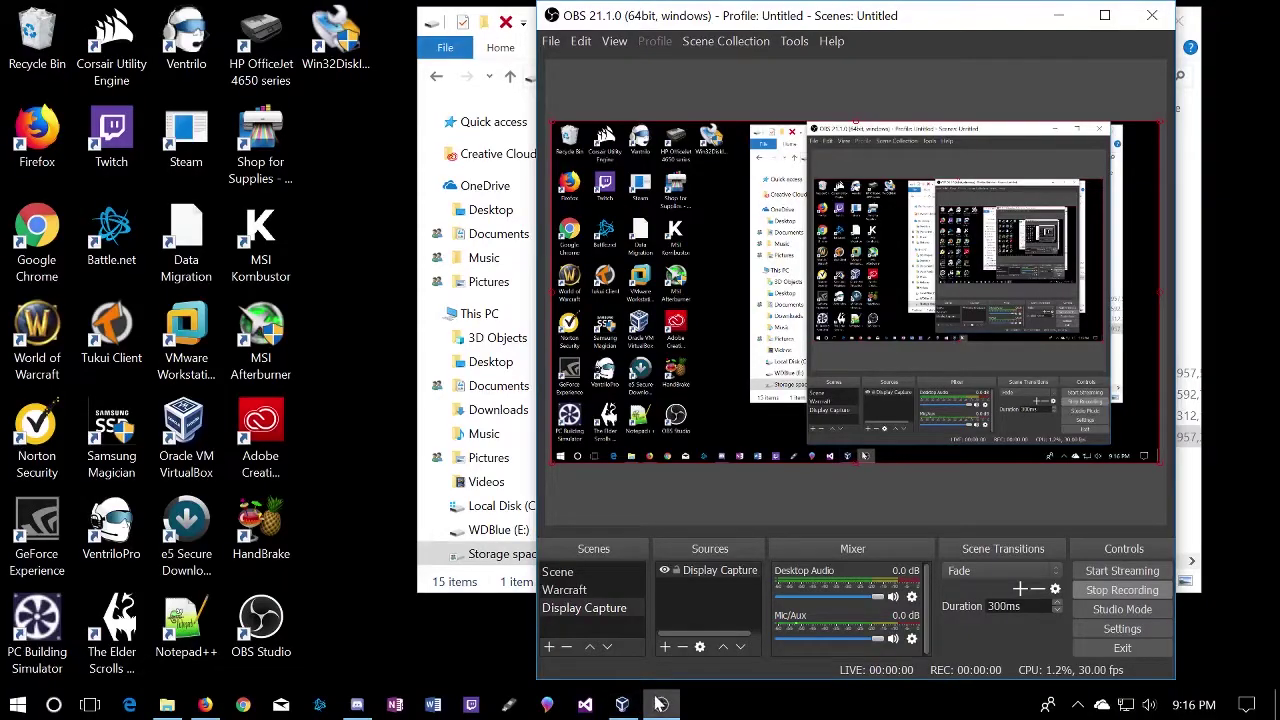
Step: Switch to Oracle VM VirtualBox Manager and begin a new virtual machine named Win10
left_click(660, 704)
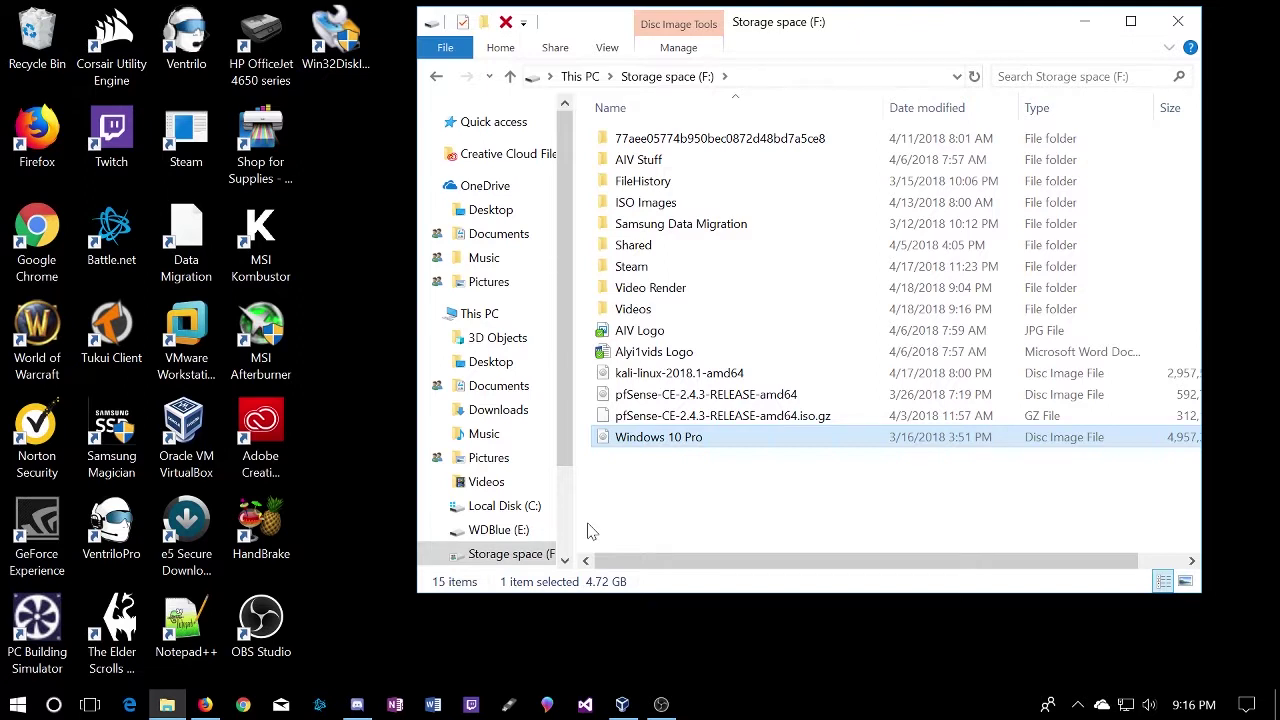
left_click(625, 707)
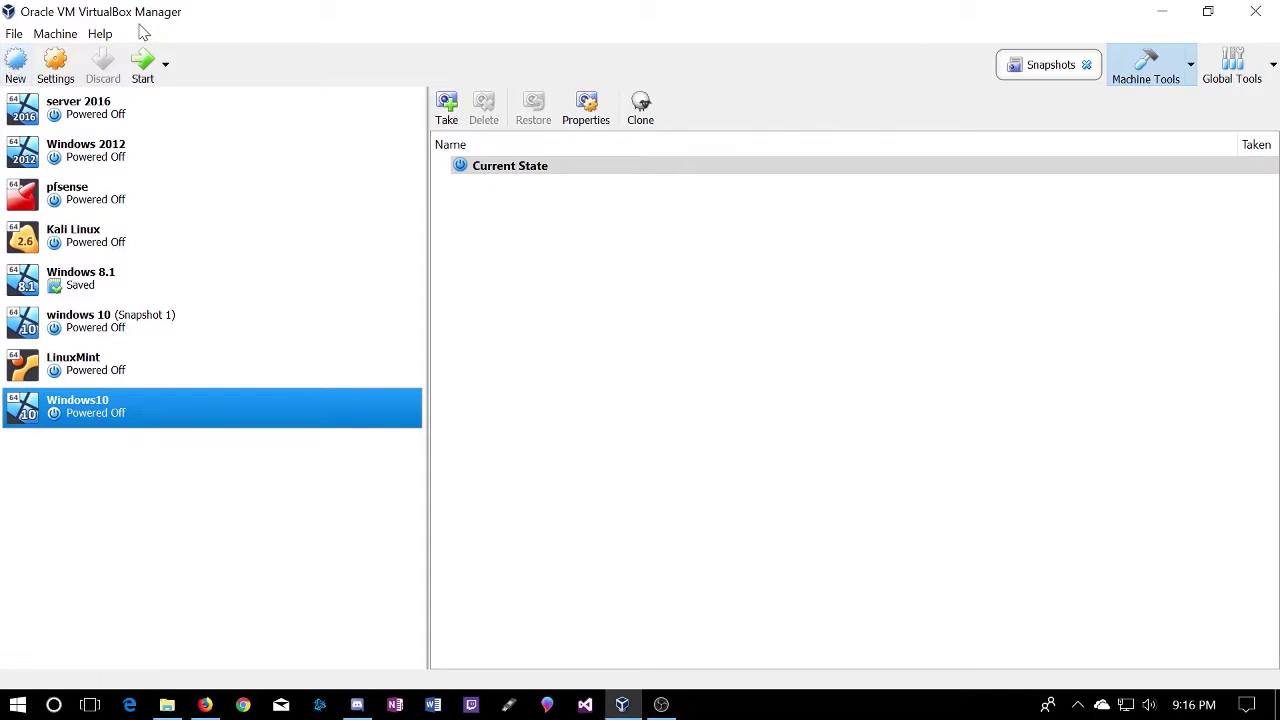
left_click(15, 66)
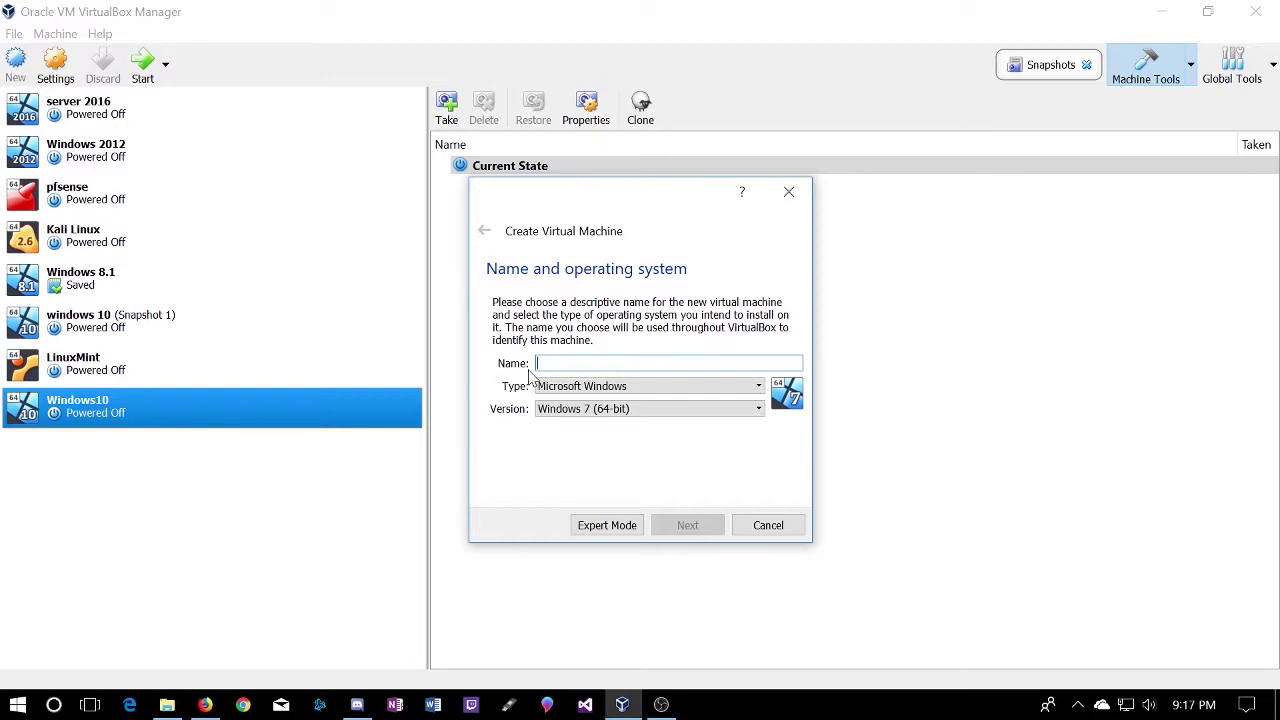
type("Wi")
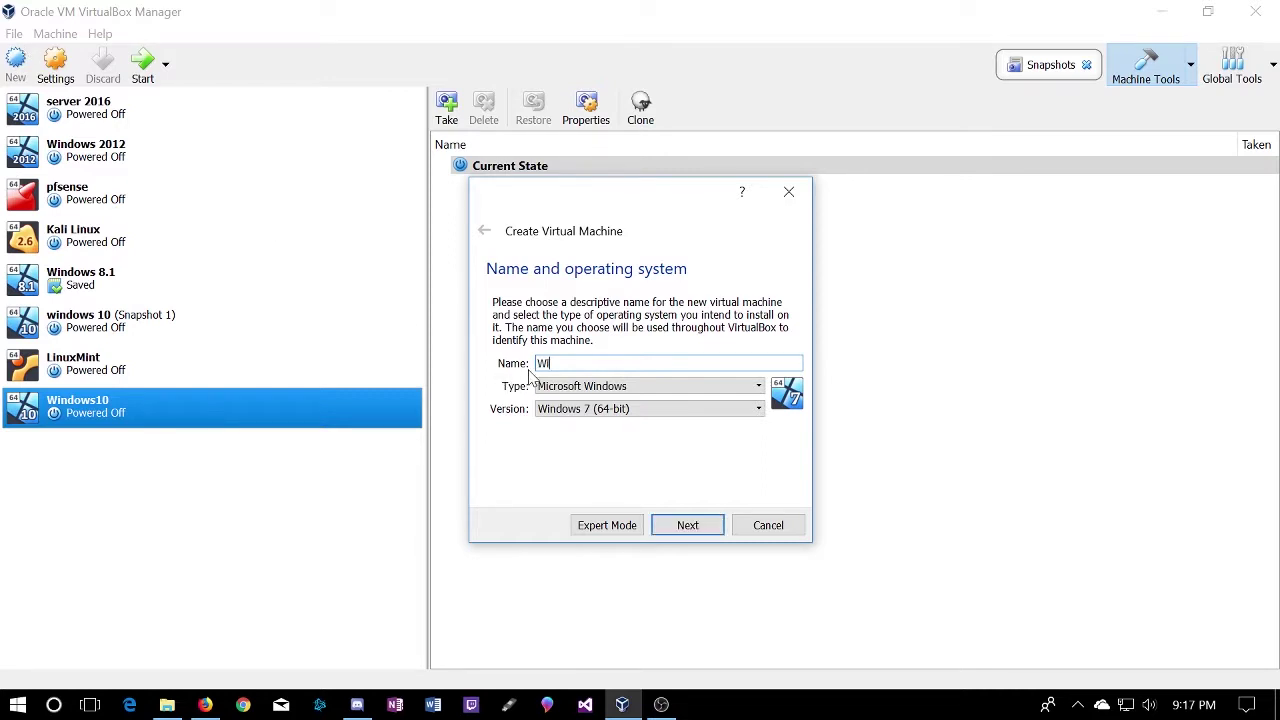
type("n10")
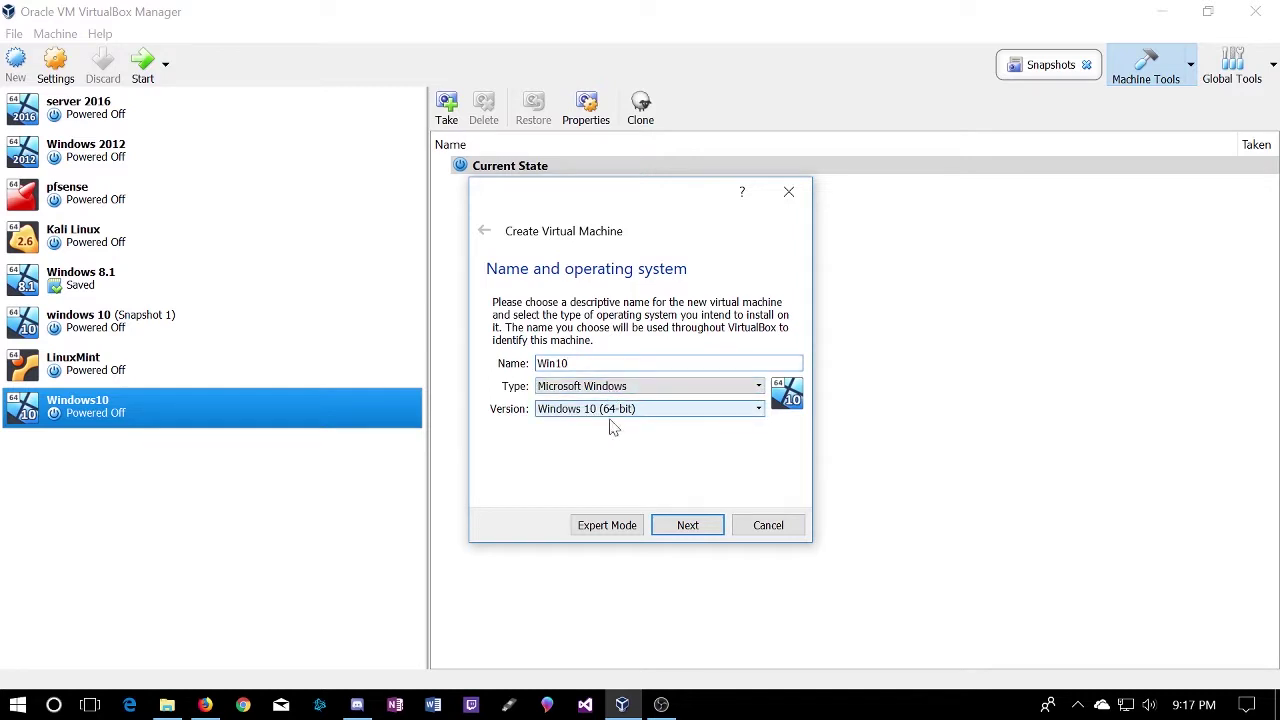
Step: Choose Microsoft Windows as the machine's type and Windows 10 (64-bit) as its version, and proceed to the memory settings
left_click(644, 410)
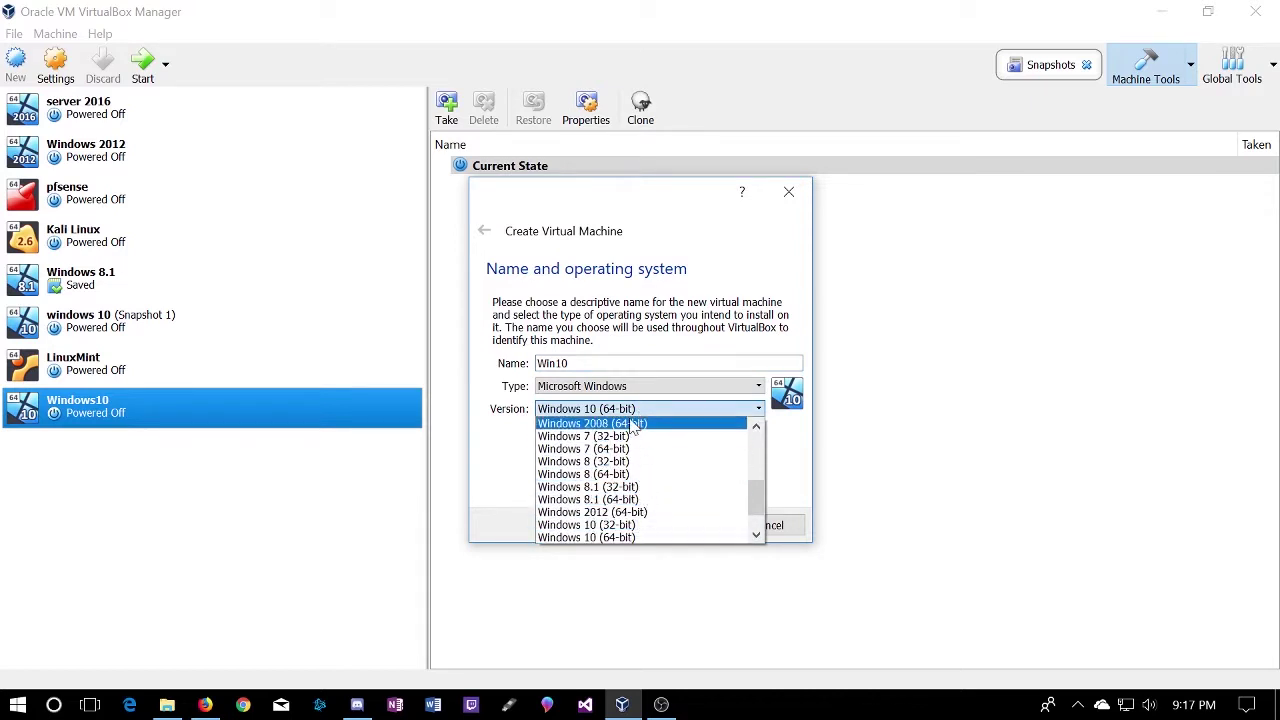
left_click(620, 538)
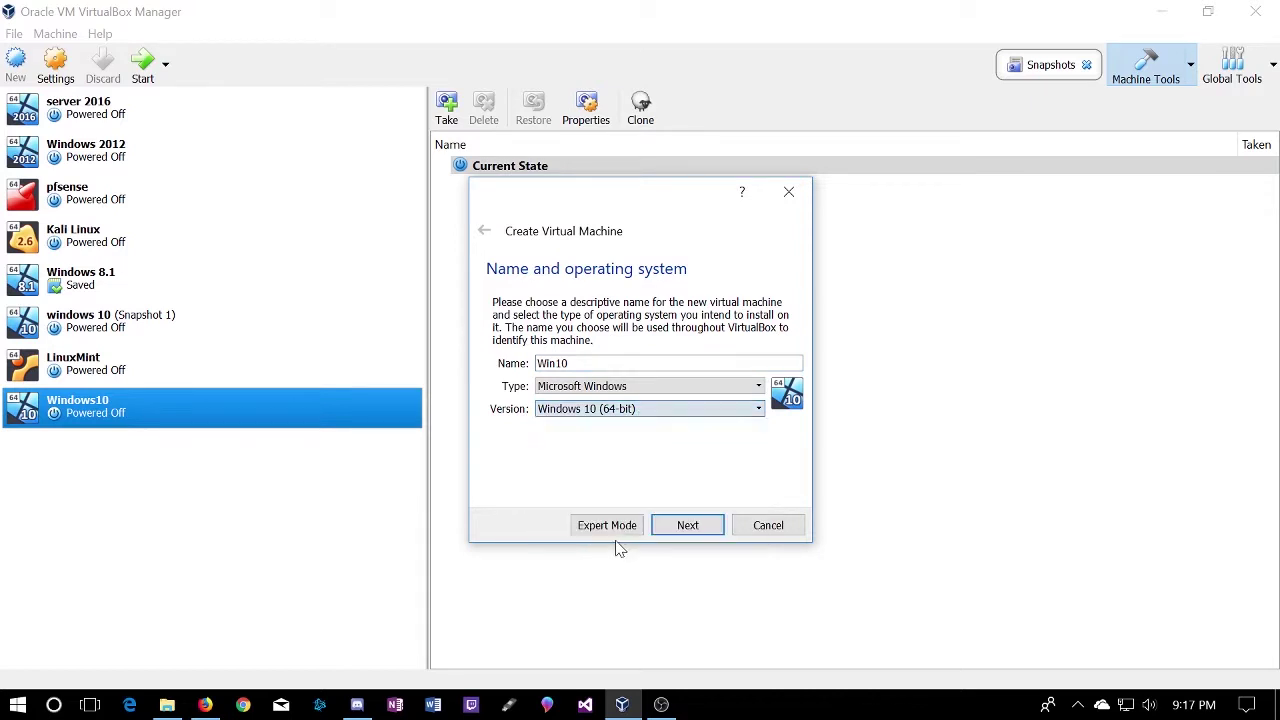
left_click(653, 390)
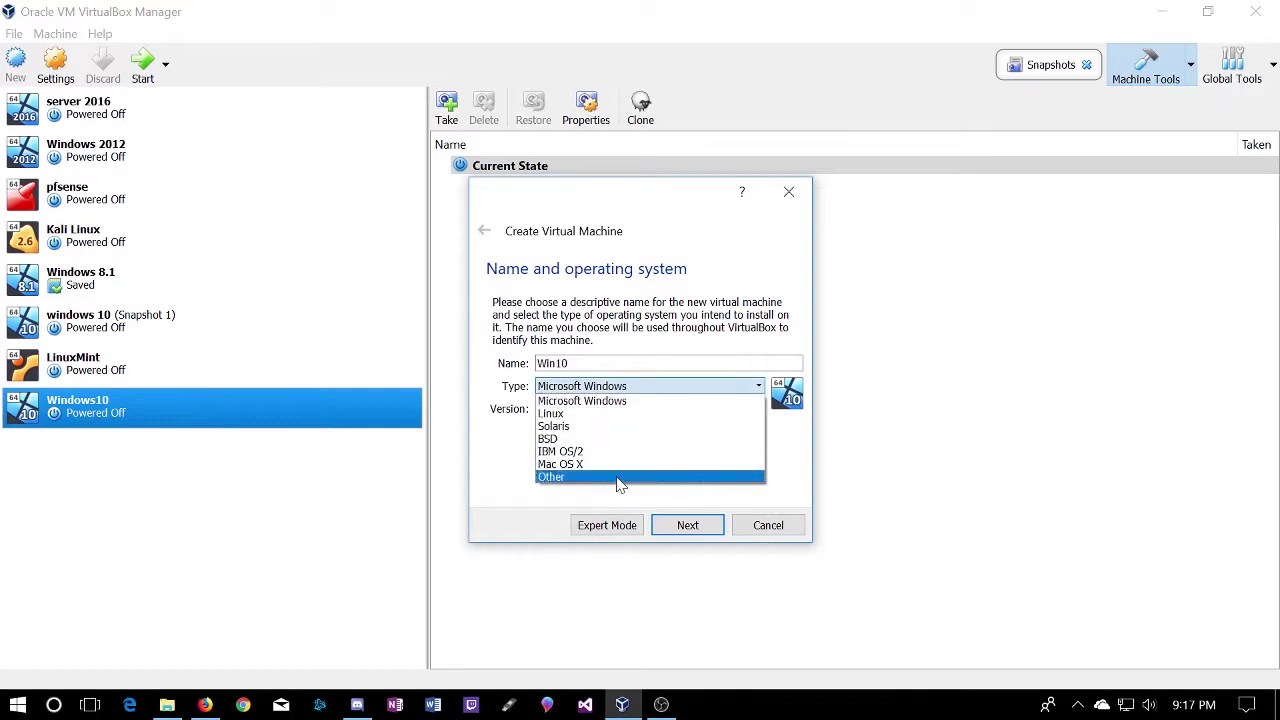
left_click(622, 401)
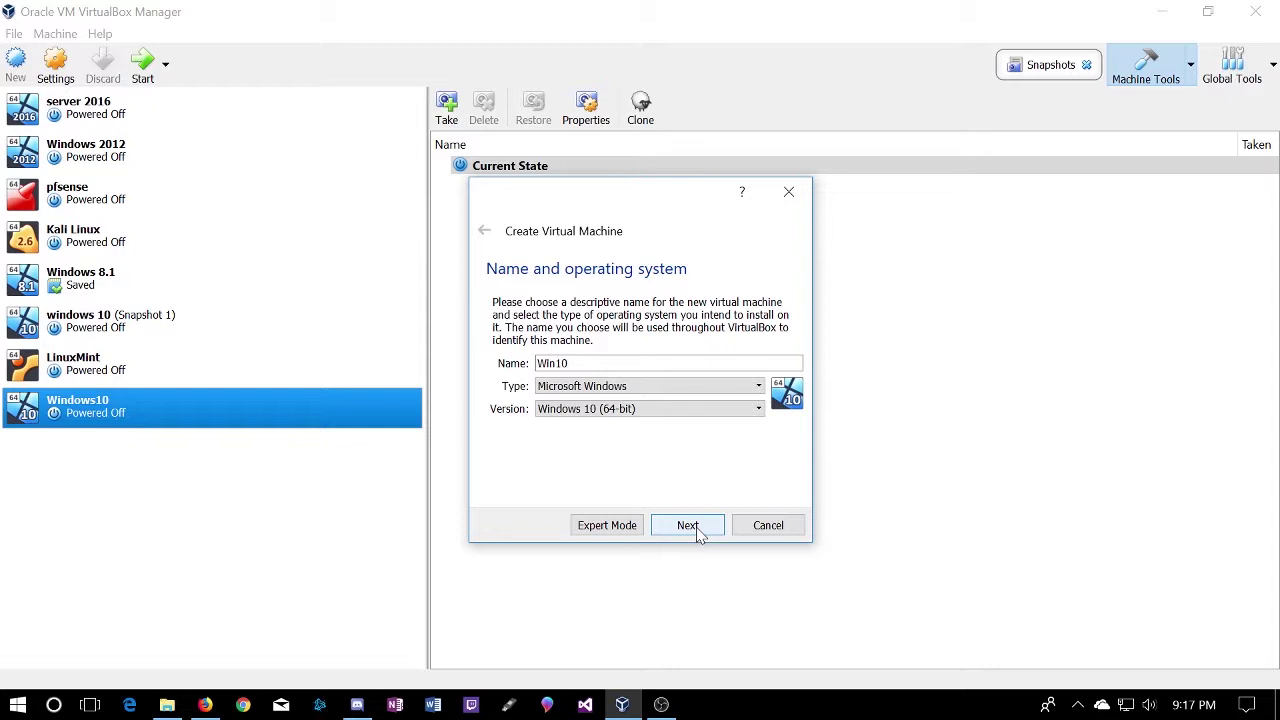
left_click(697, 530)
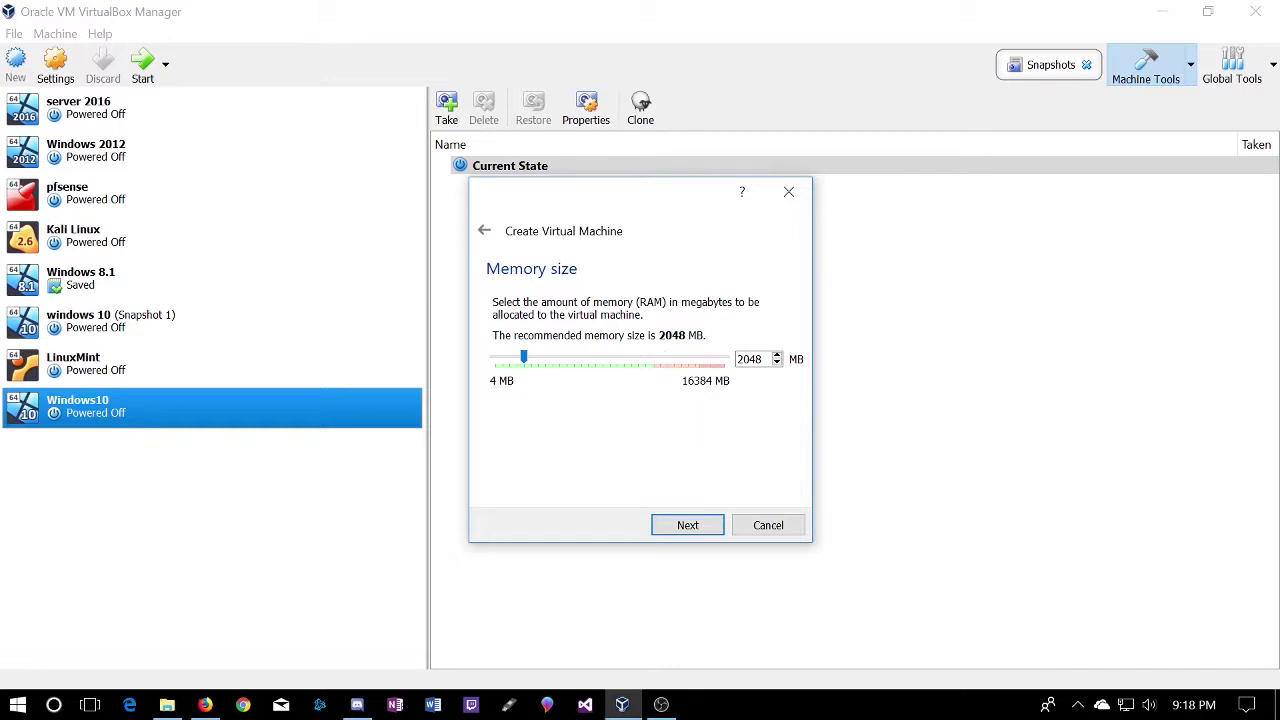
Step: Allocate 4096 MB of memory to the new virtual machine and proceed to the hard disk settings
double_click(750, 359)
type("4096")
left_click(697, 533)
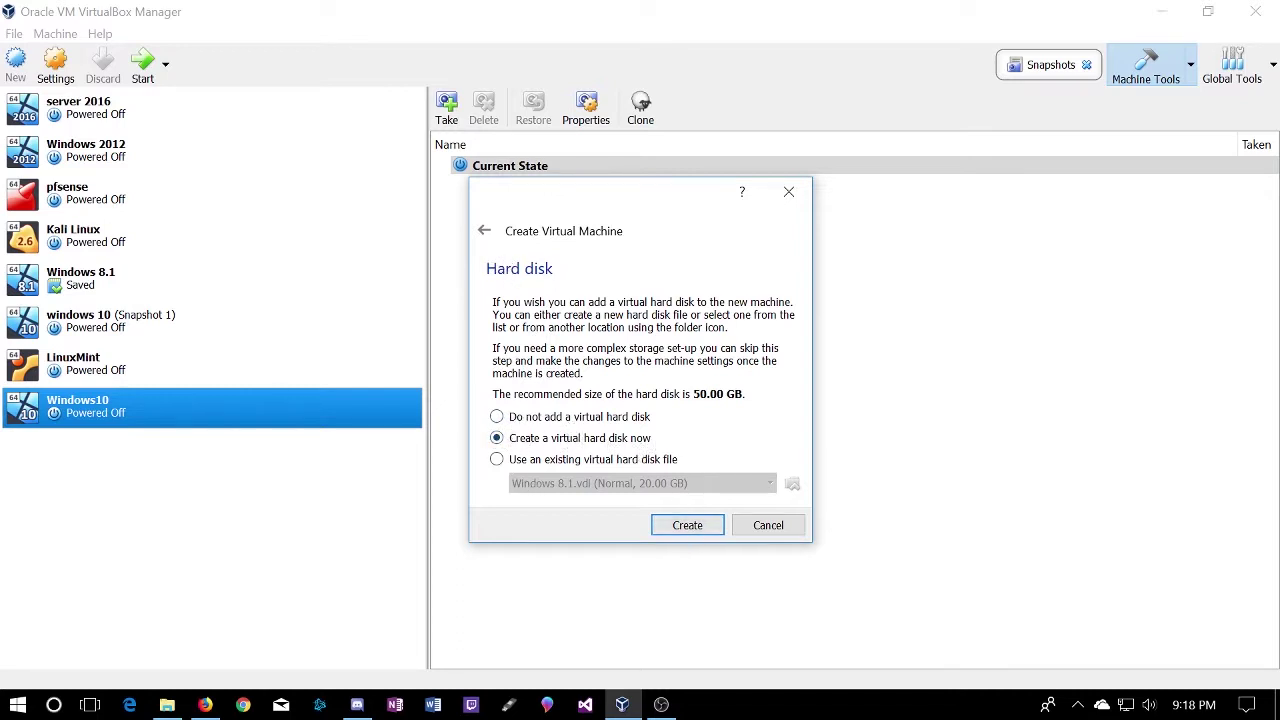
Step: Choose to create a new virtual hard disk of type VDI (VirtualBox Disk Image) with dynamically allocated storage
left_click(700, 530)
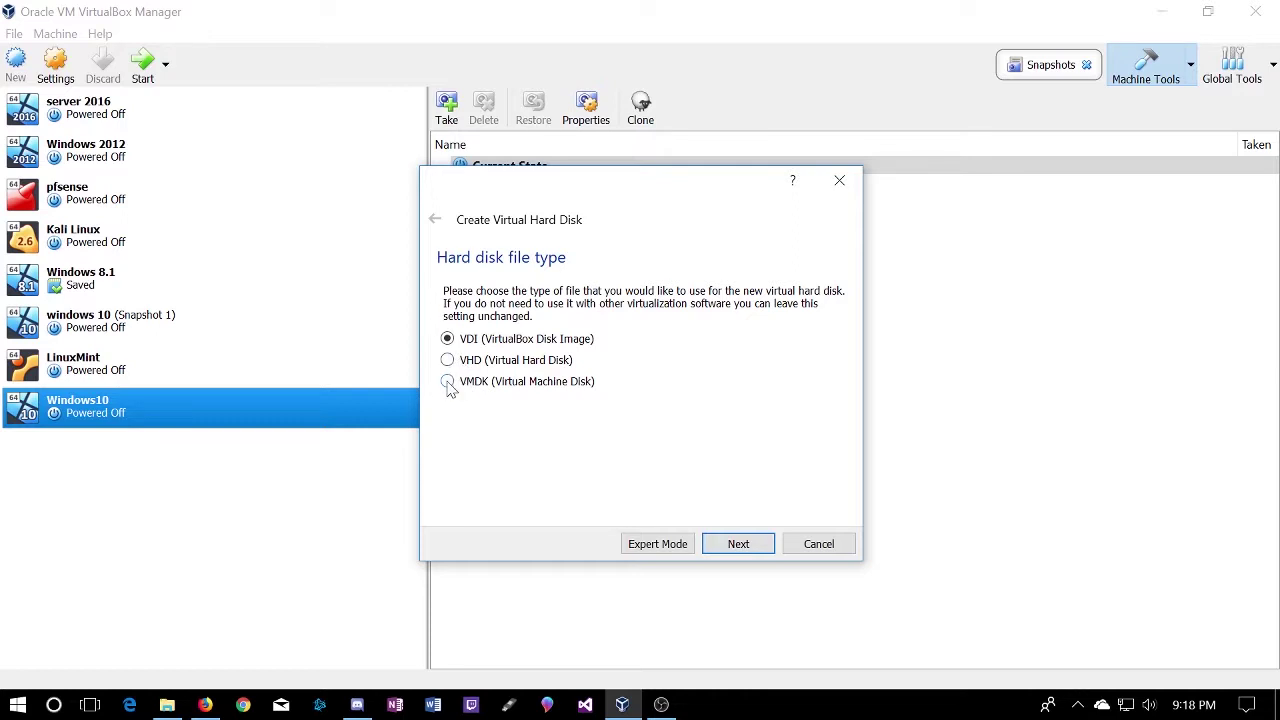
left_click(740, 545)
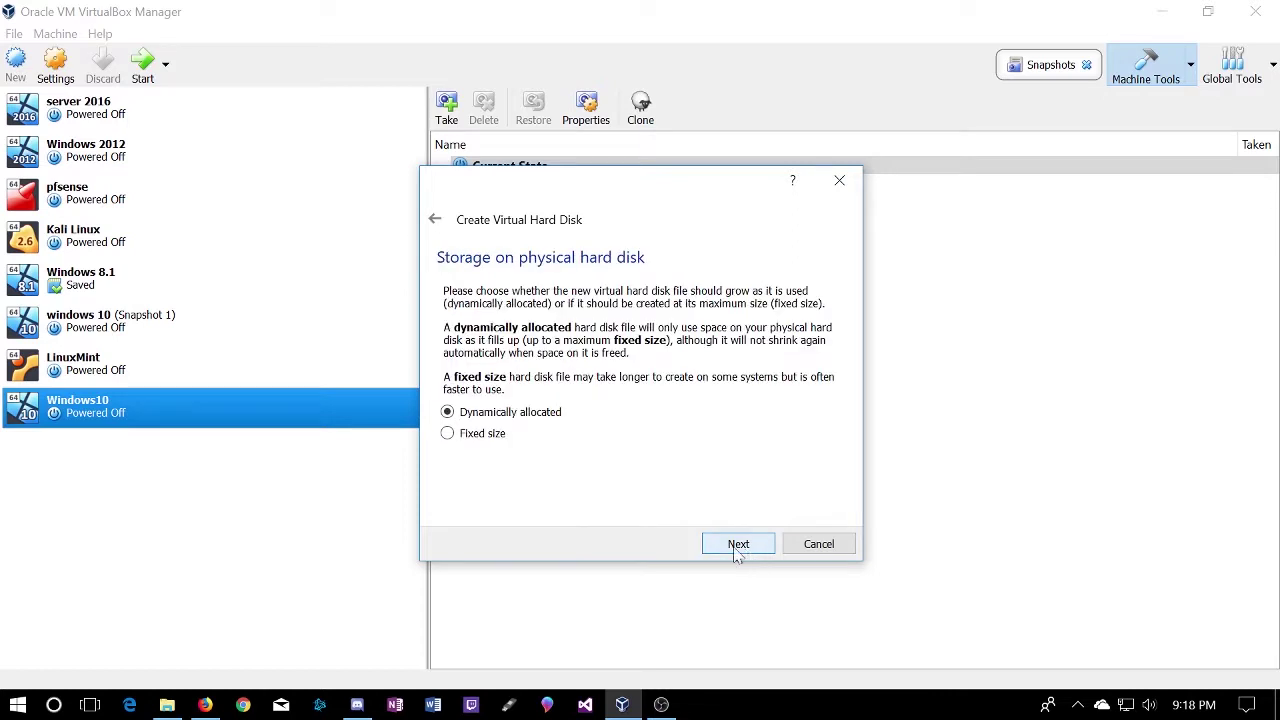
left_click(446, 434)
left_click(458, 414)
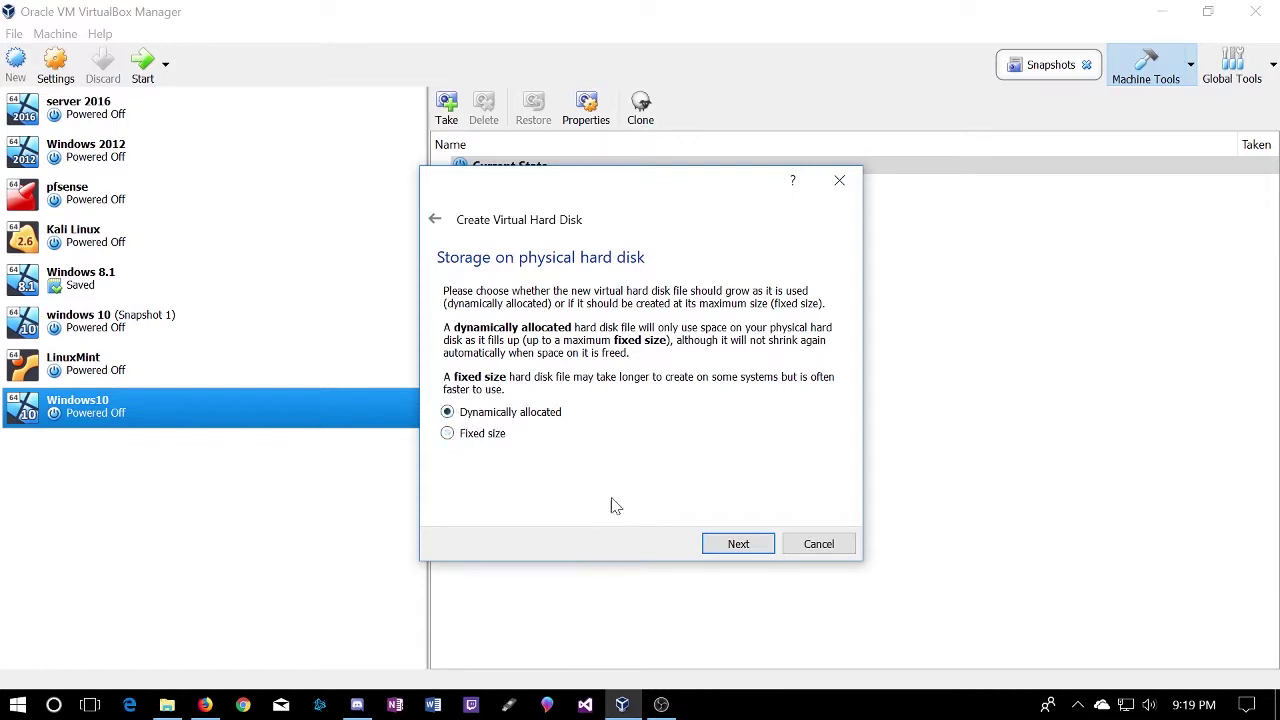
left_click(738, 546)
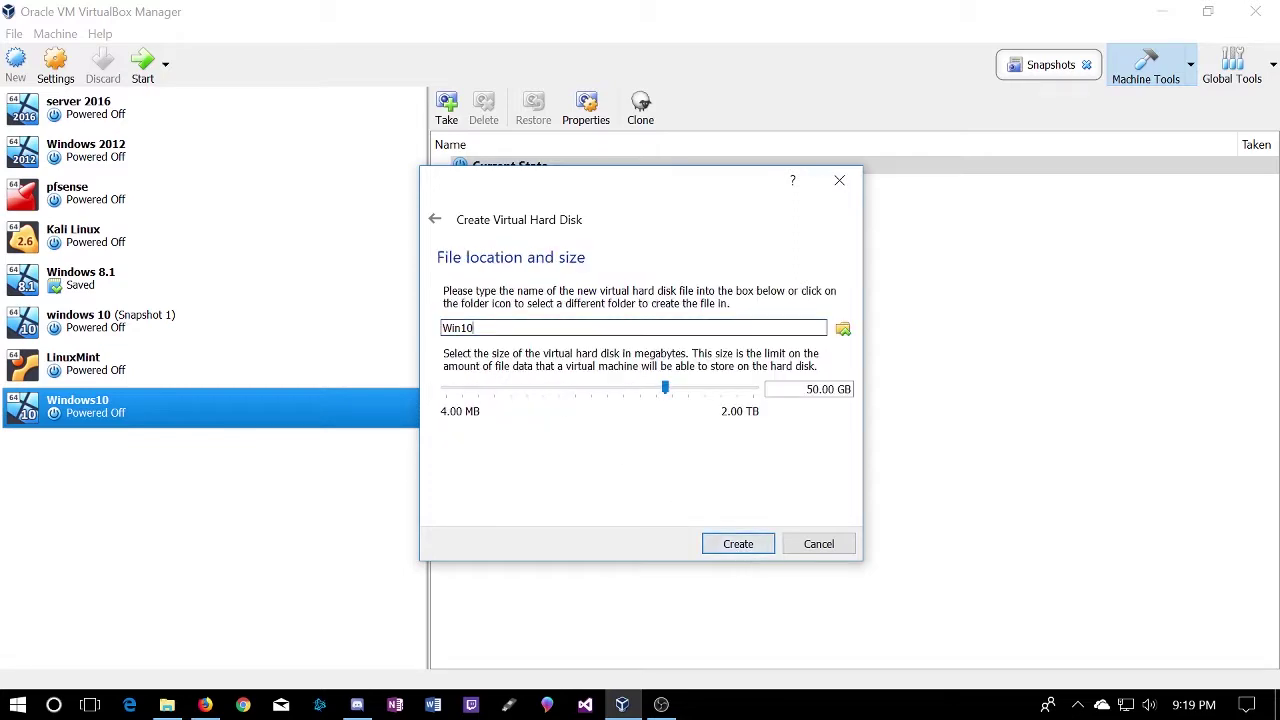
Step: Save the virtual hard disk as Win10.vdi in the Win10 folder and create it with a size of 25 GB
left_click(843, 329)
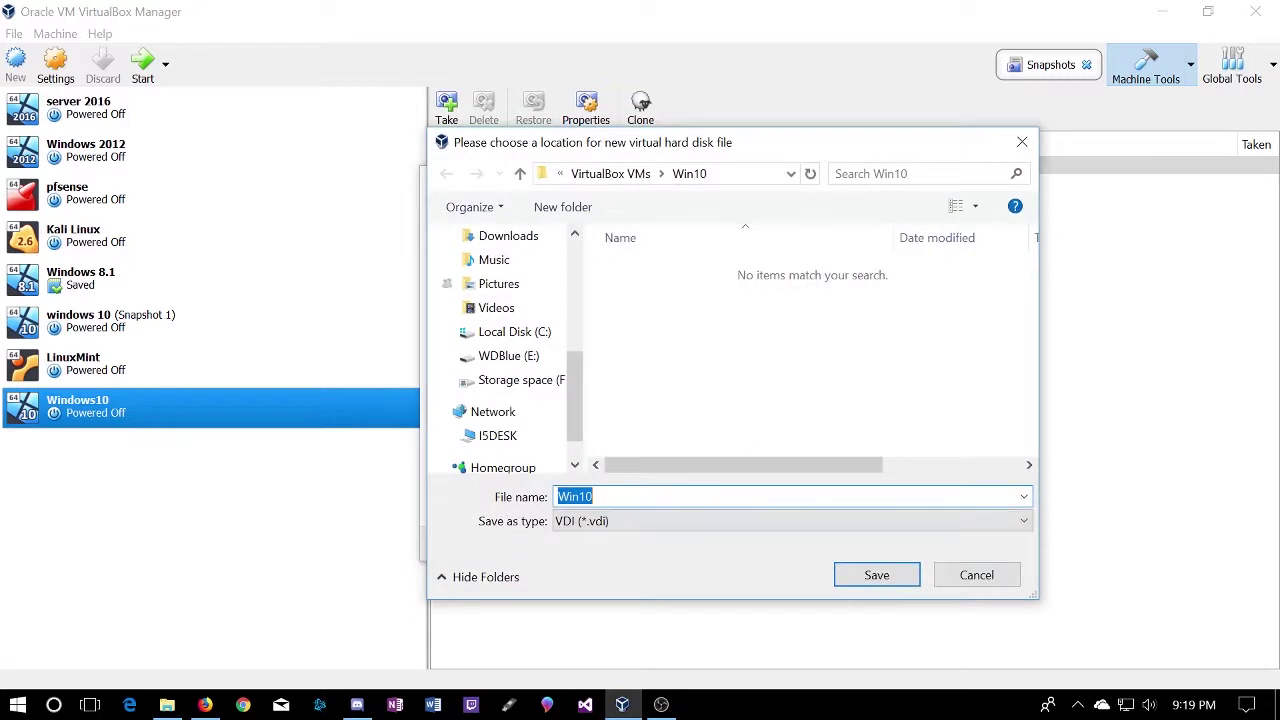
left_click(877, 576)
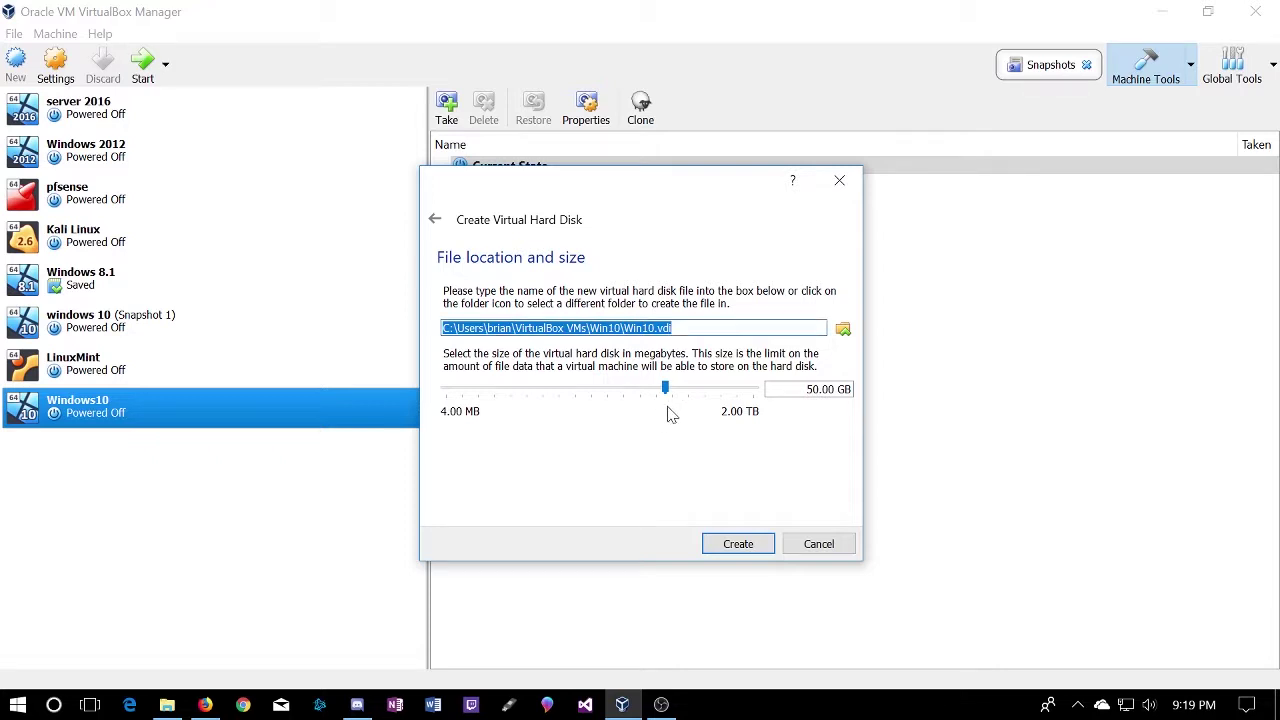
double_click(815, 389)
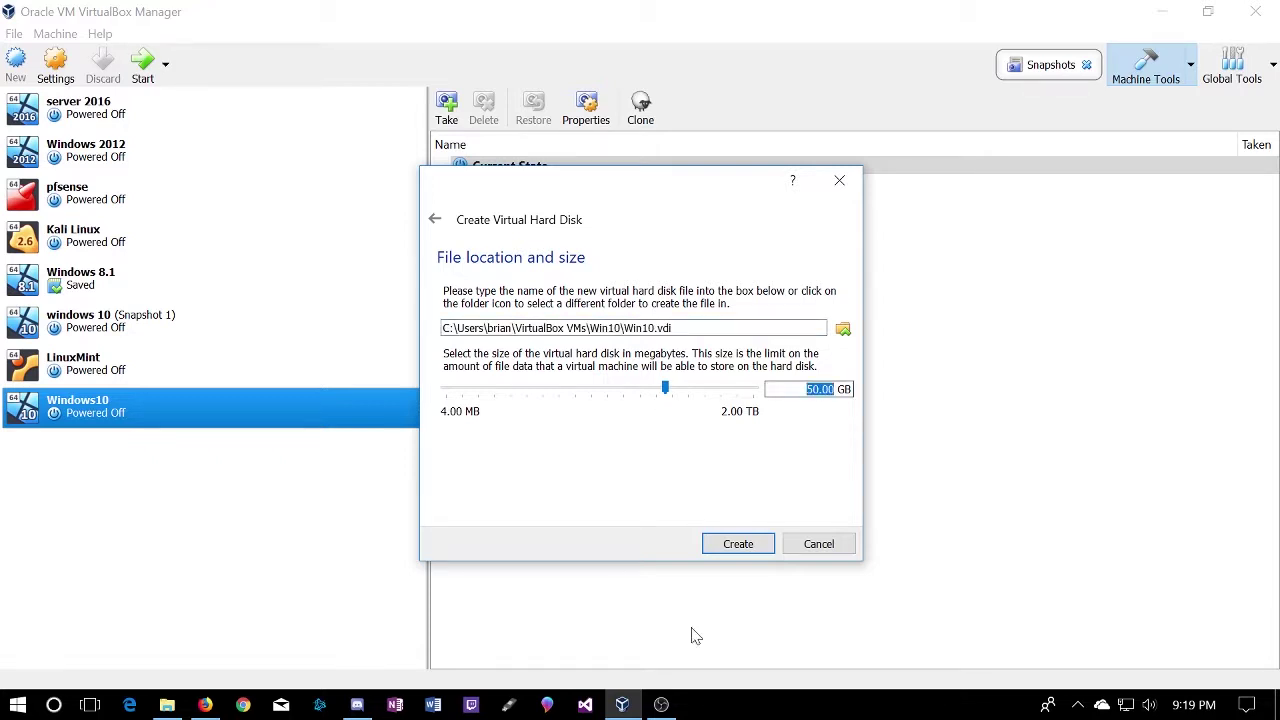
type("25")
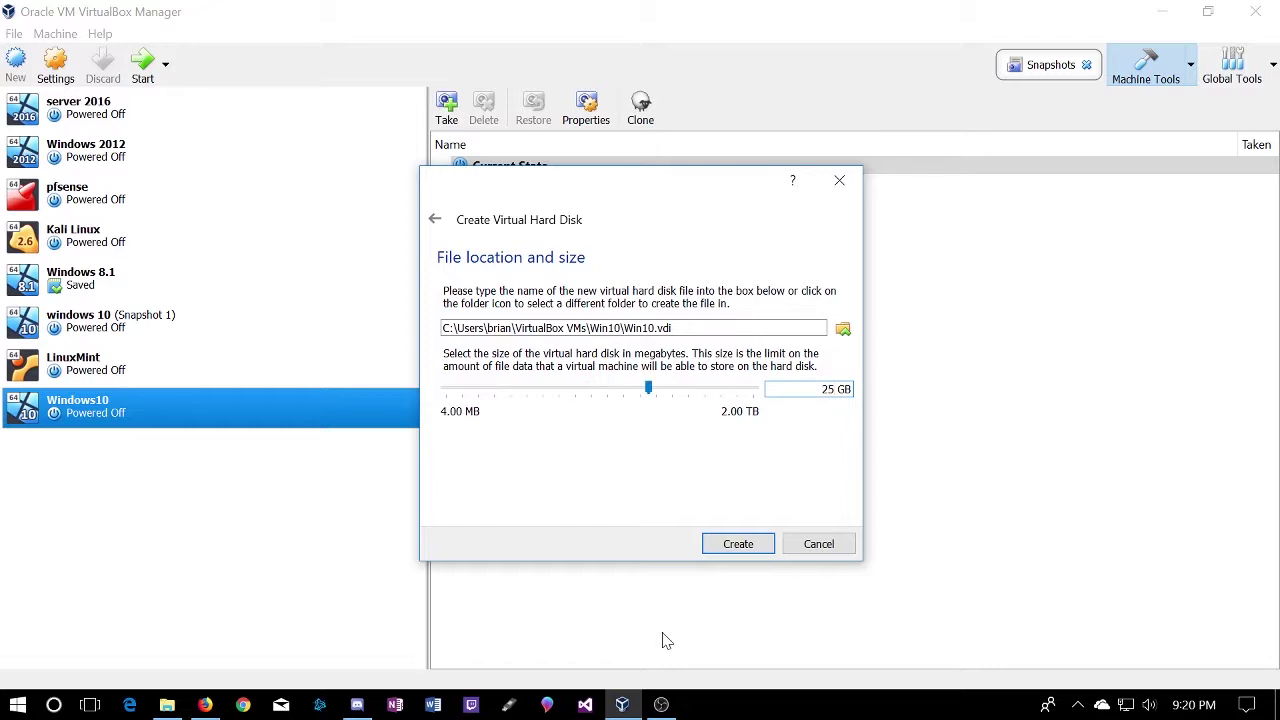
left_click(745, 549)
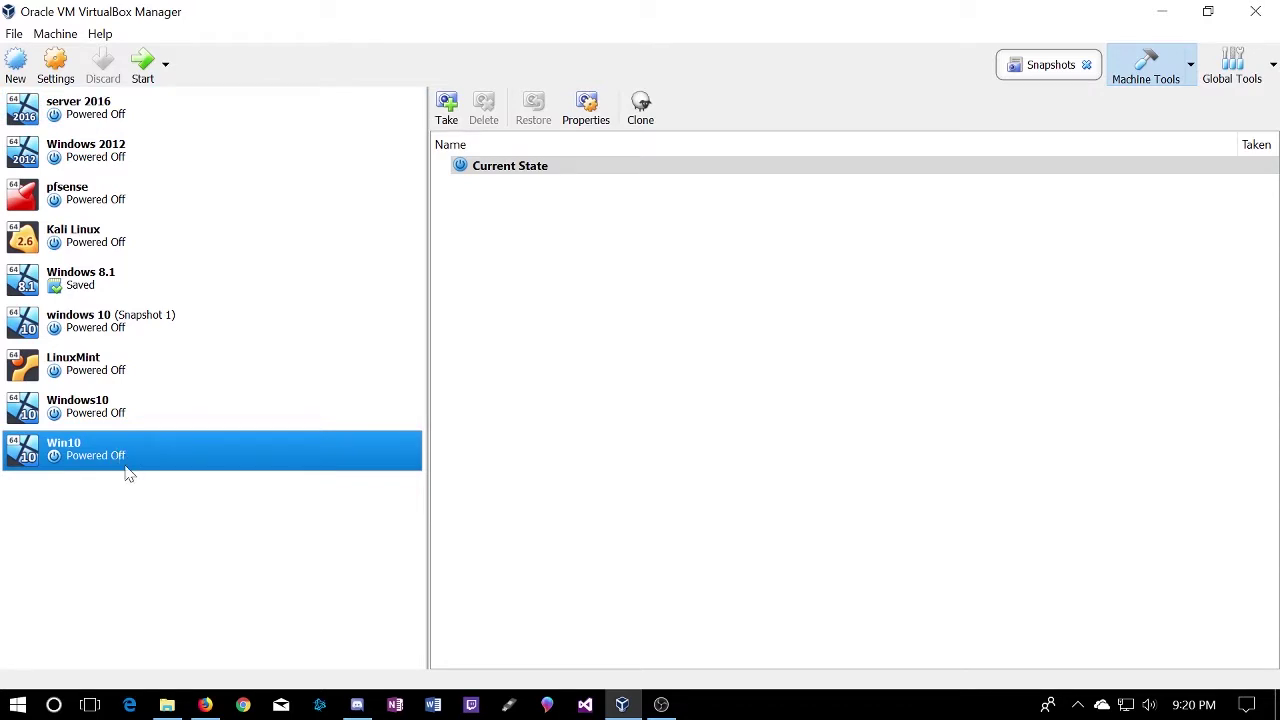
Step: Start the Win10 machine and boot it from the Windows 10 Pro disk image on the Storage space (F:) drive
left_click(147, 82)
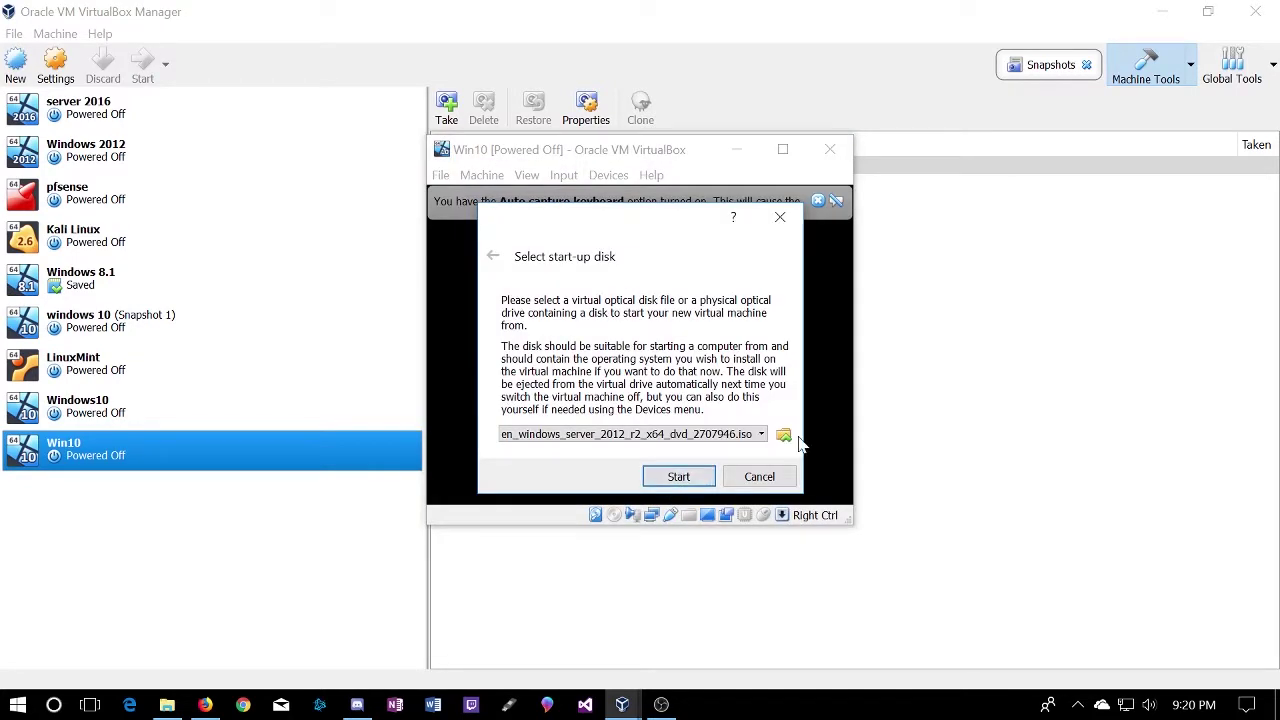
left_click(784, 437)
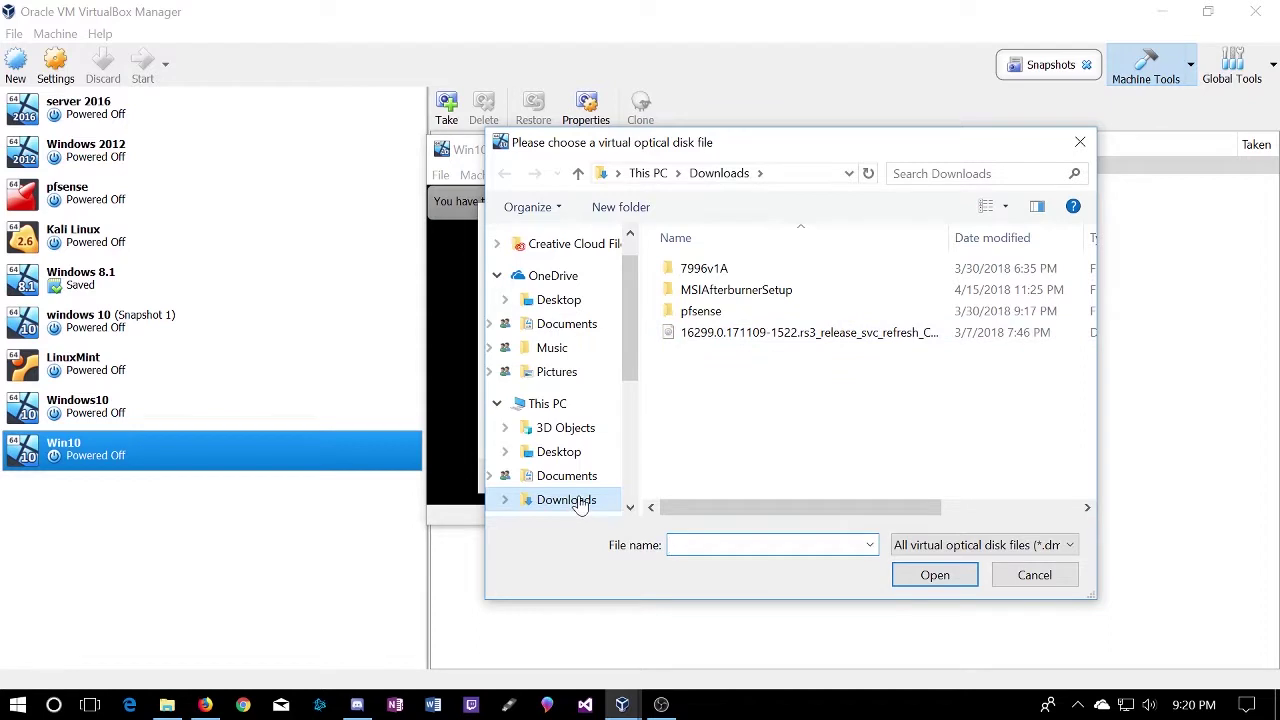
scroll(557, 405, "down", 2)
scroll(560, 414, "down", 1)
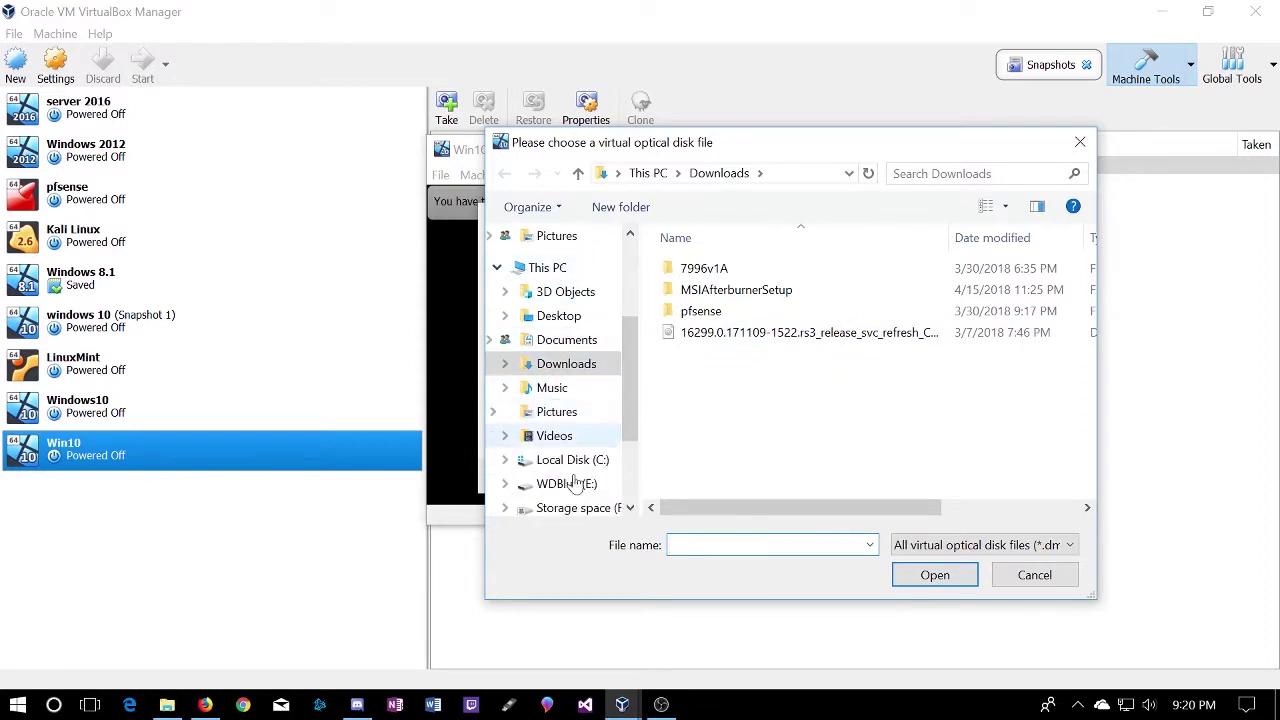
left_click(580, 508)
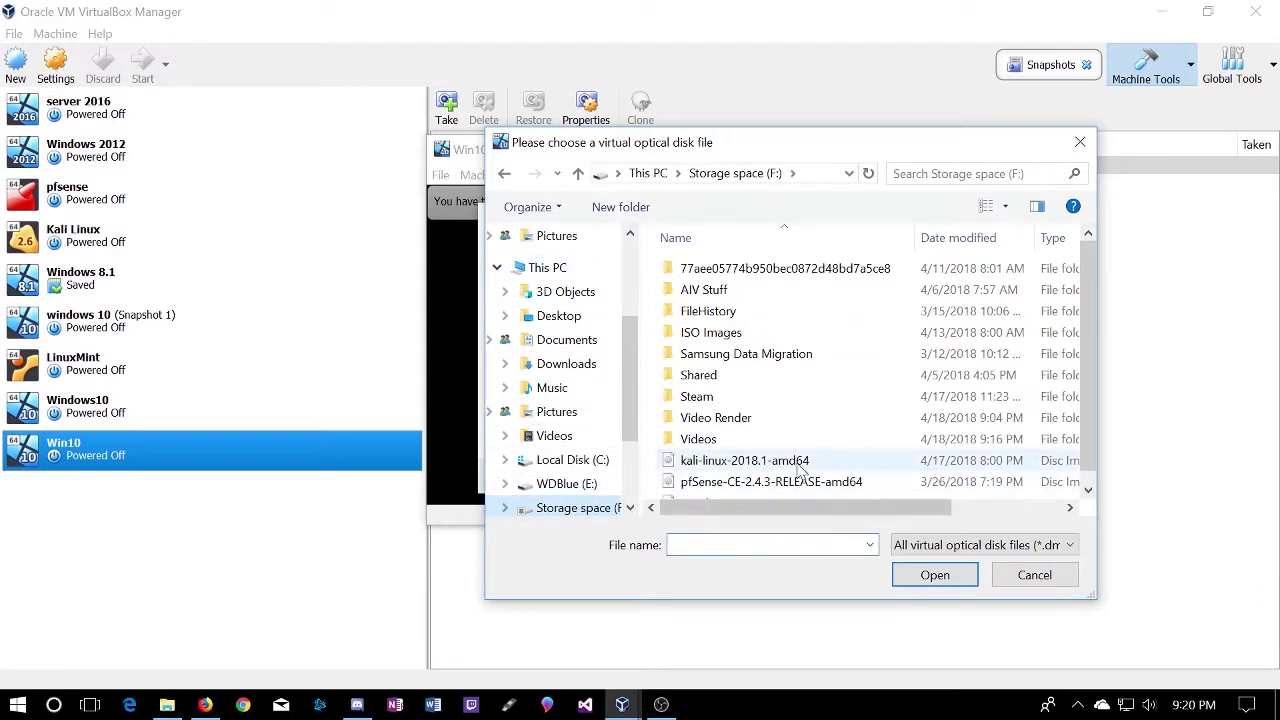
scroll(785, 447, "down", 1)
left_click(724, 488)
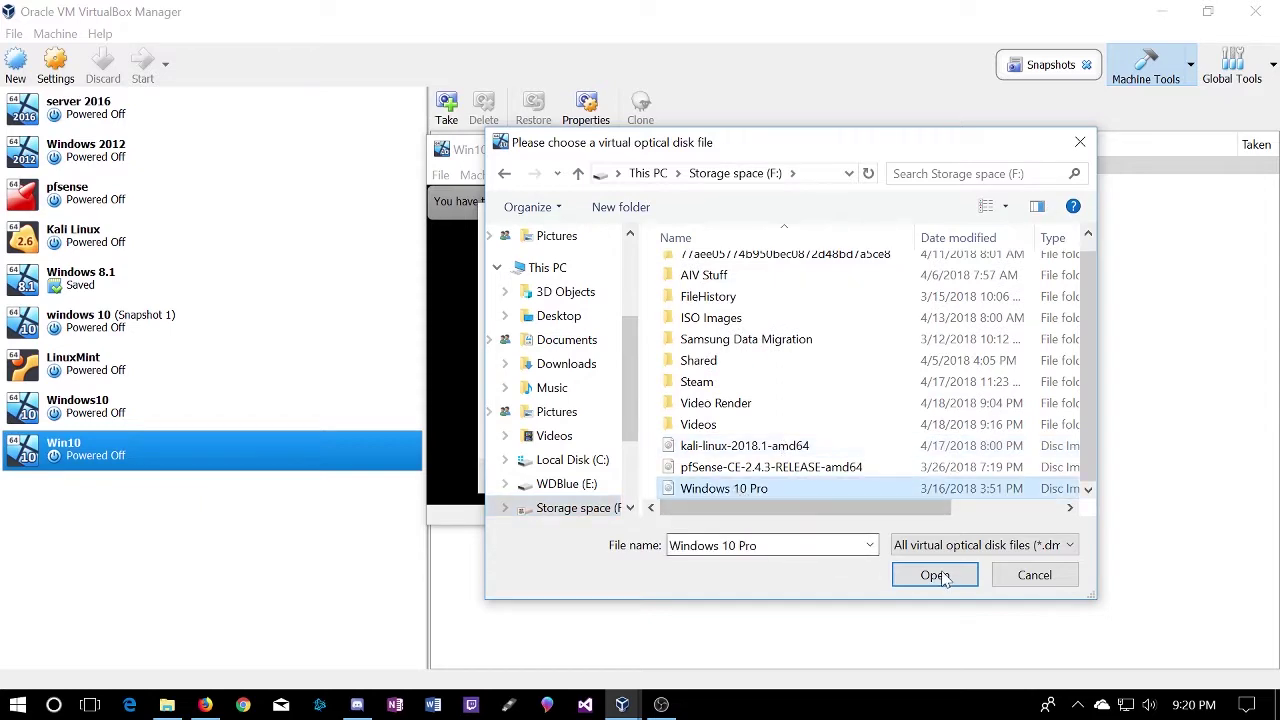
left_click(945, 576)
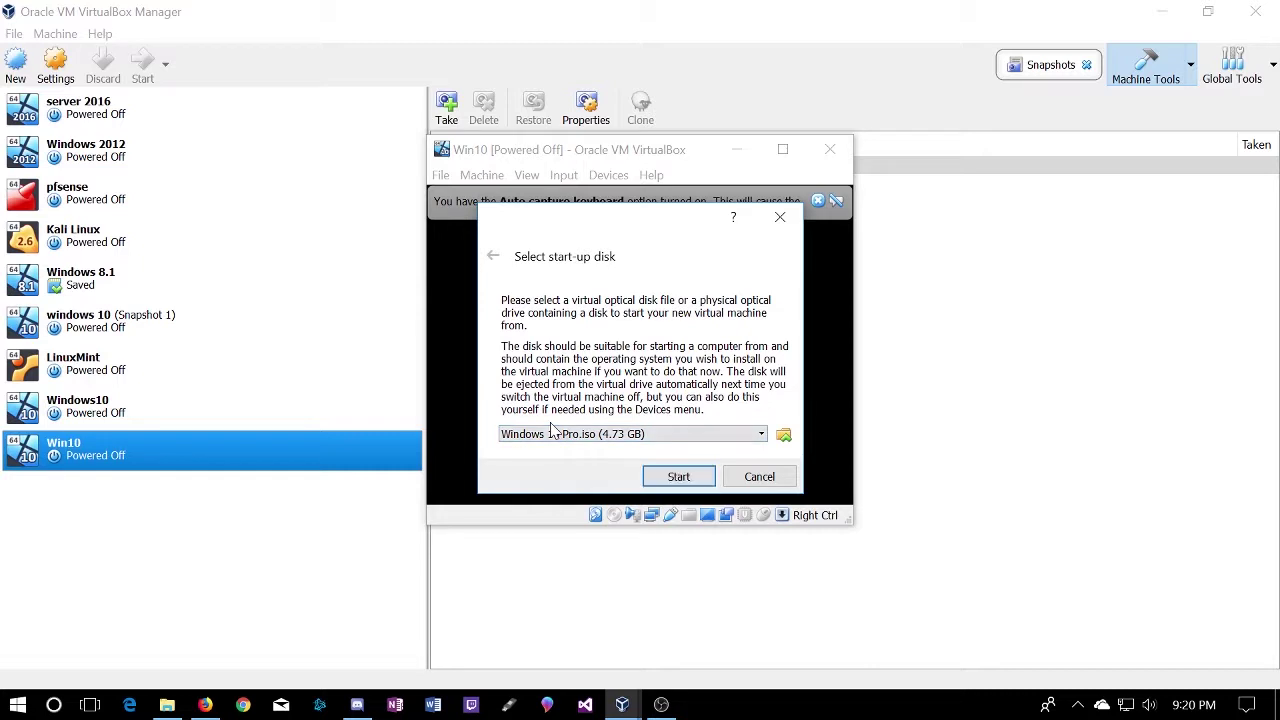
left_click(679, 477)
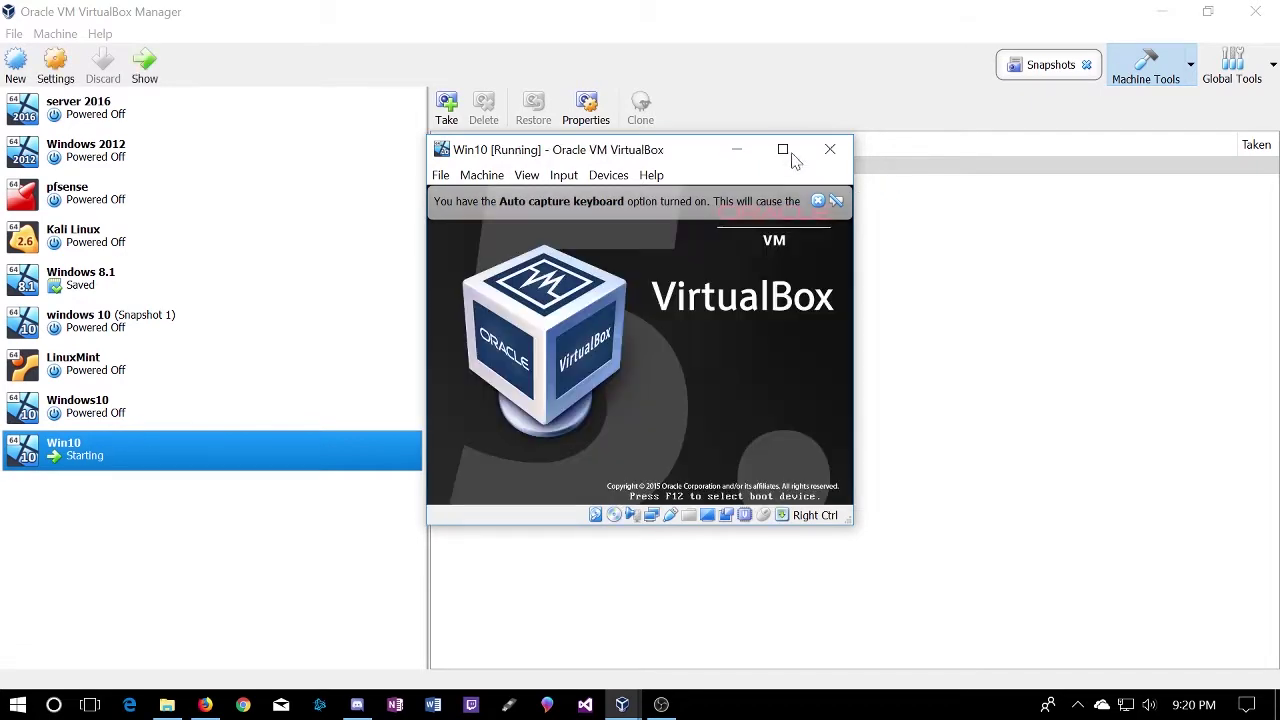
Step: Maximize the running Win10 machine's window and dismiss the mouse integration and keyboard capture notices
left_click(783, 151)
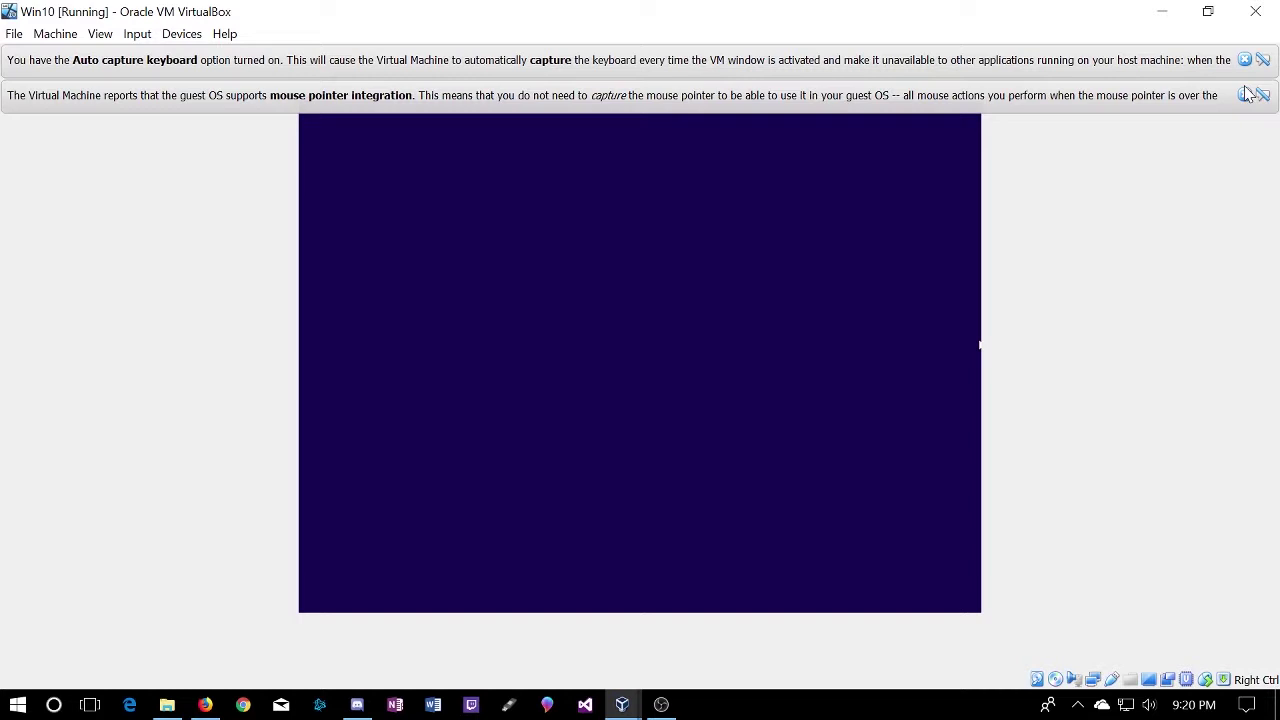
left_click(1245, 94)
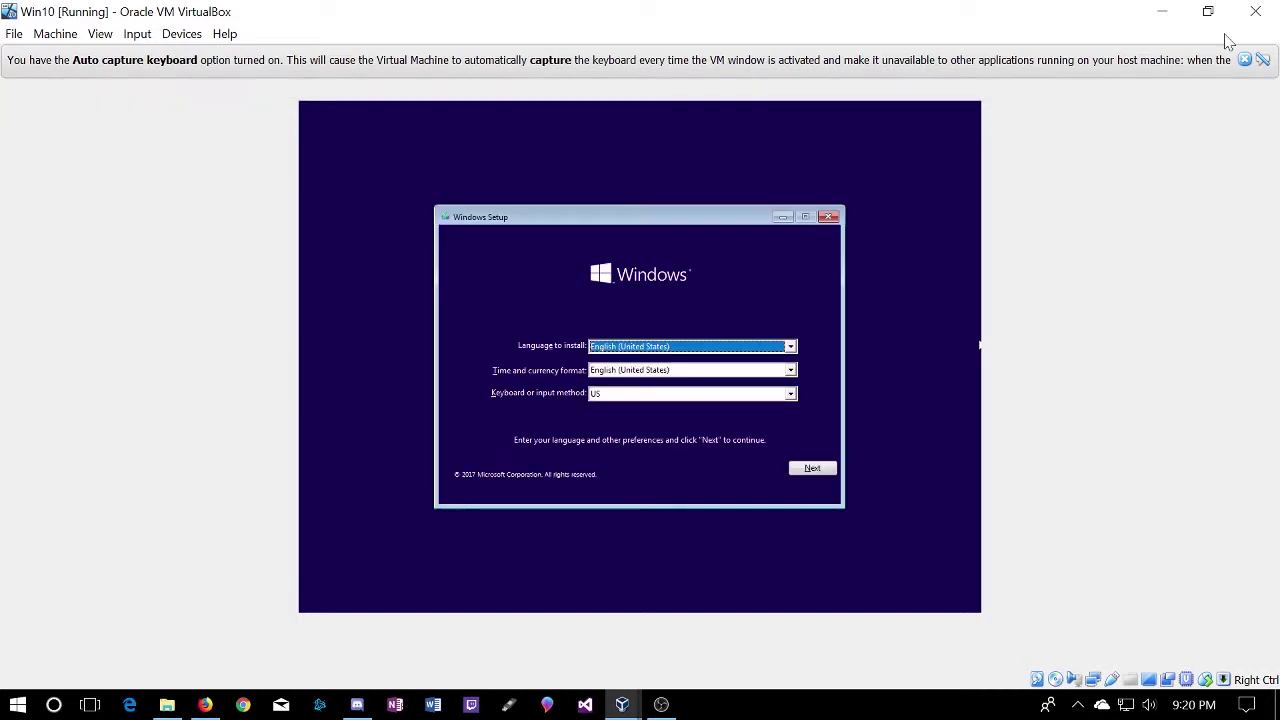
left_click(1245, 60)
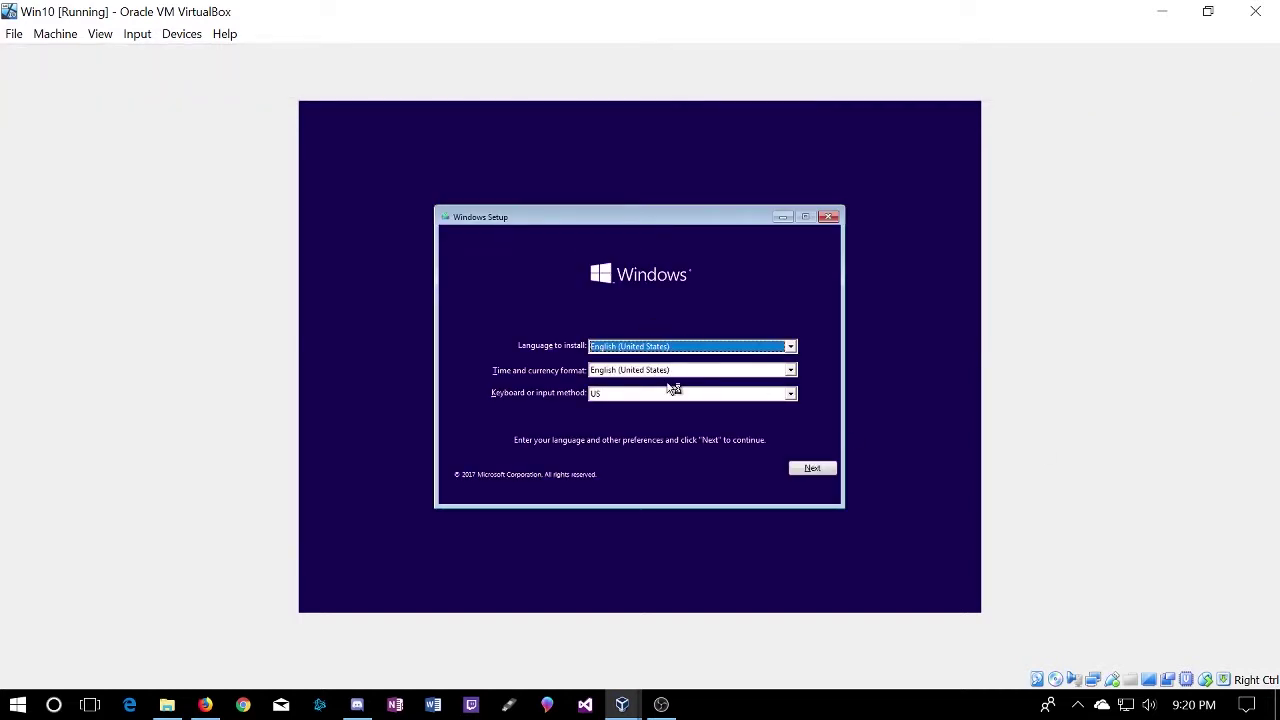
Step: Accept the default language and keyboard settings, begin the Windows installation, and continue without a product key
left_click(828, 471)
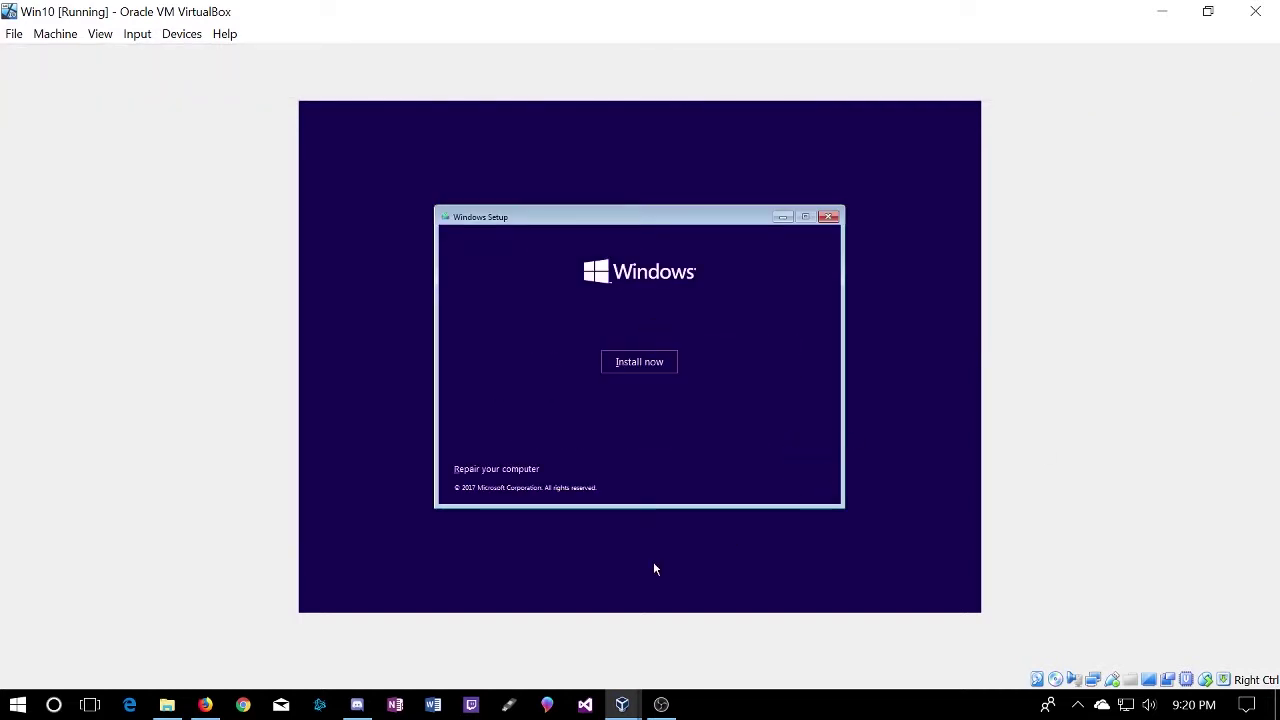
left_click(651, 370)
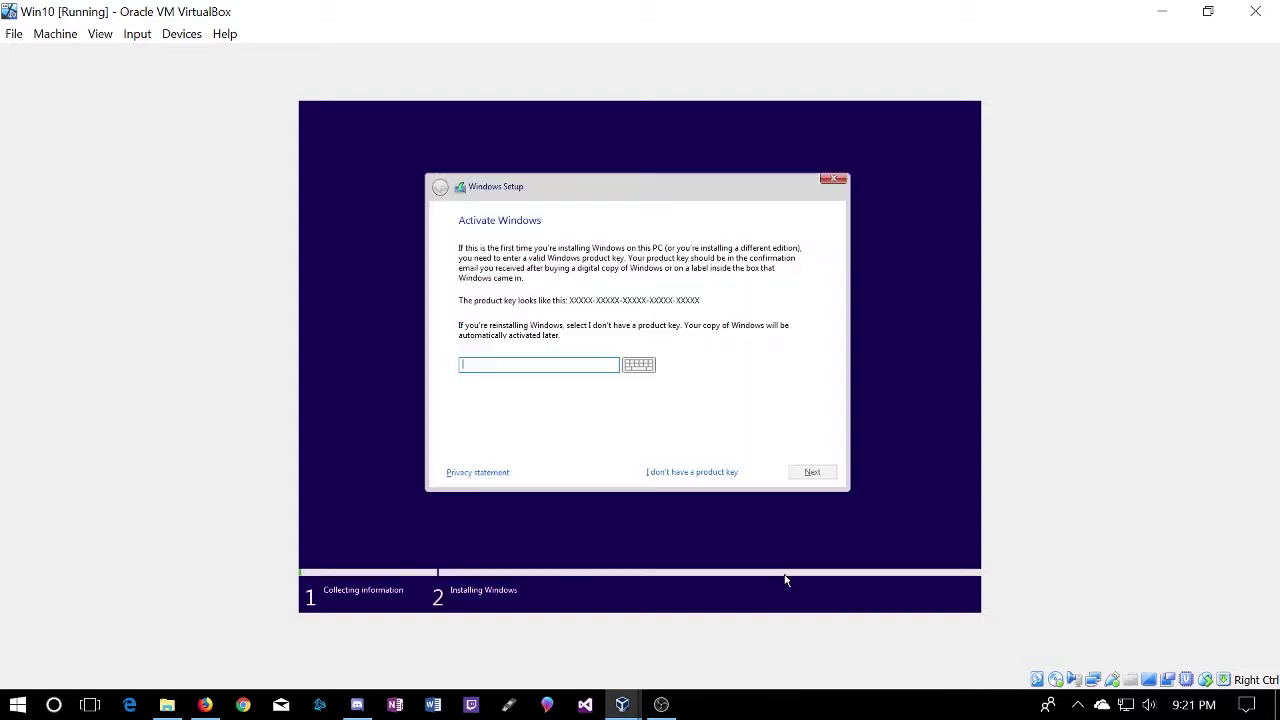
left_click(686, 472)
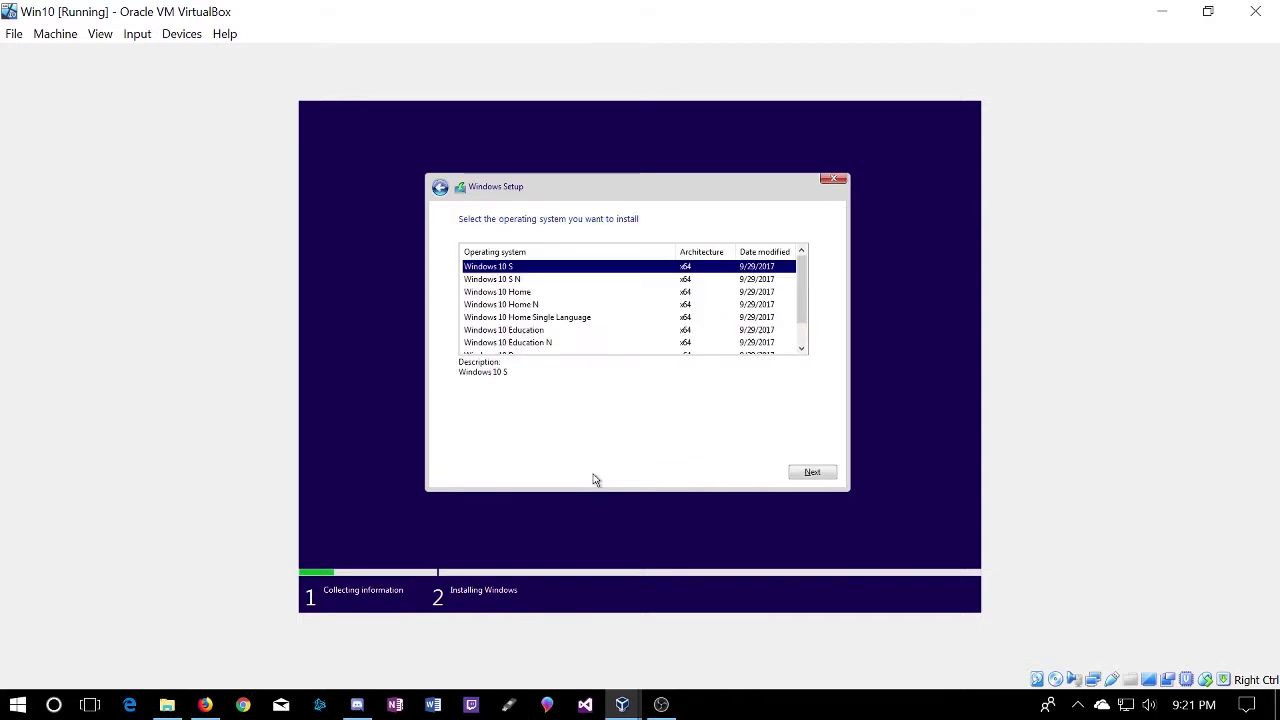
Step: Select Windows 10 Pro as the operating system to install and proceed to the license terms
scroll(553, 292, "down", 1)
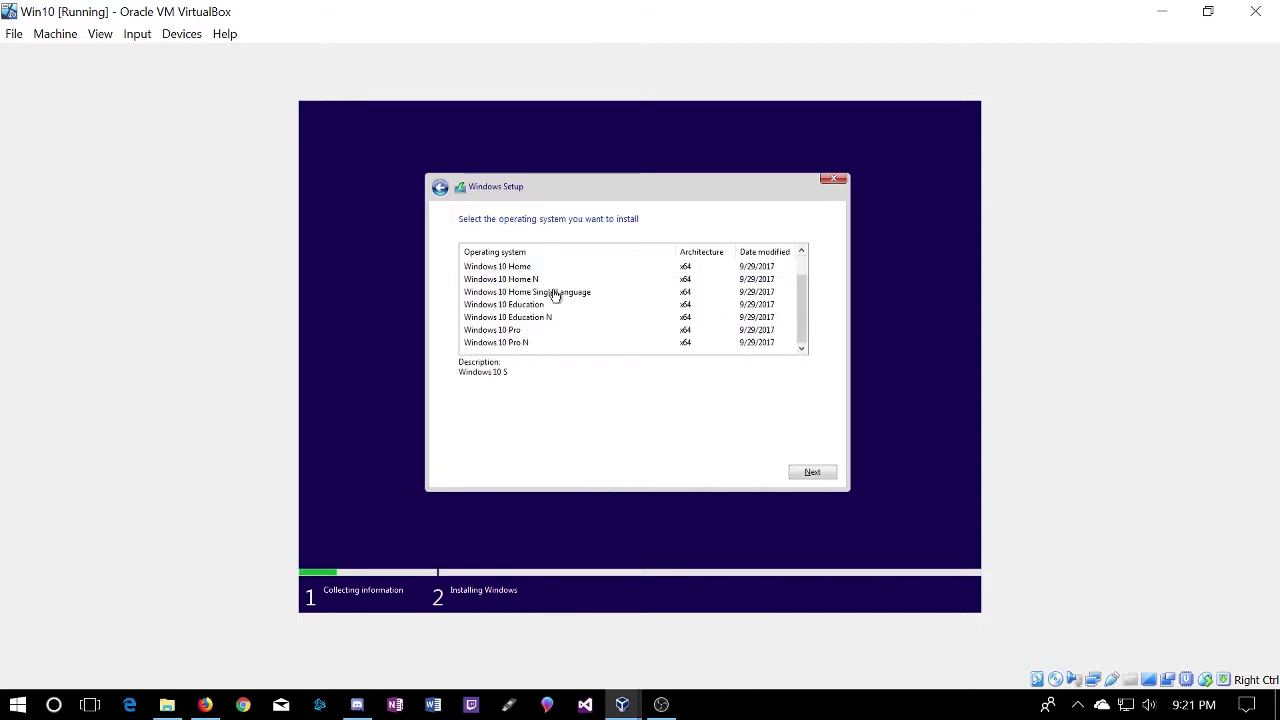
left_click(508, 330)
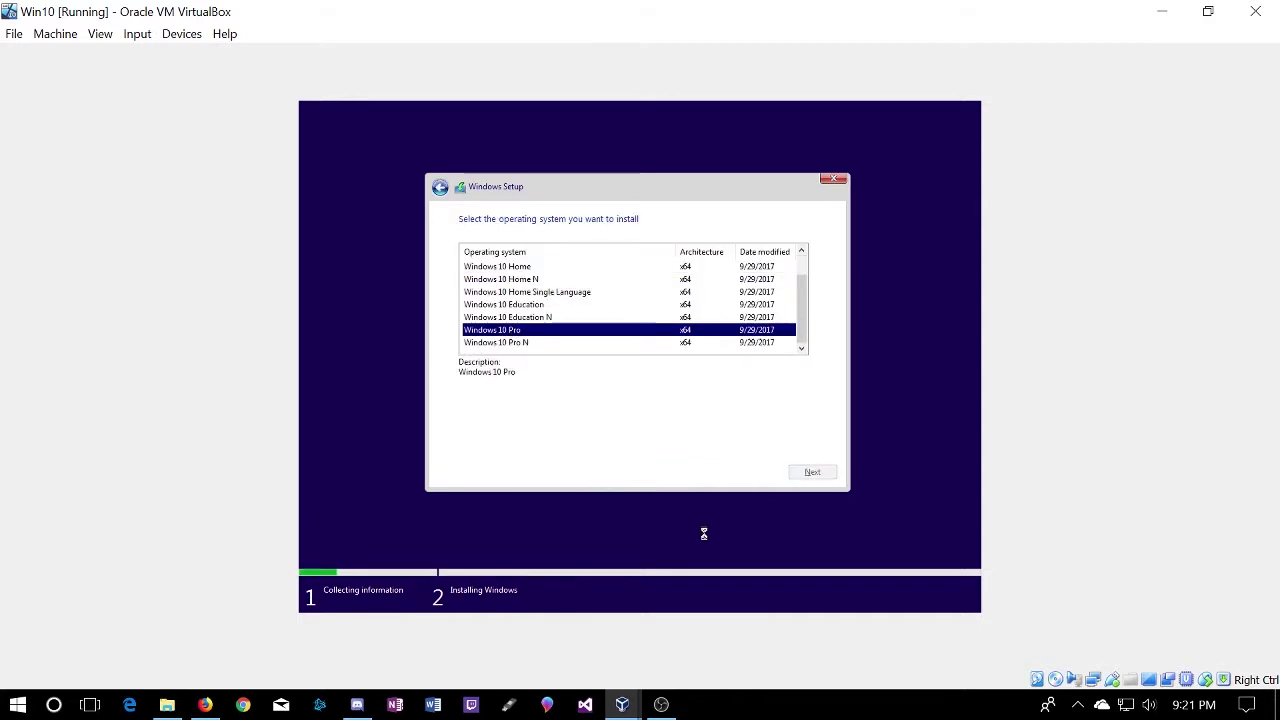
left_click(822, 473)
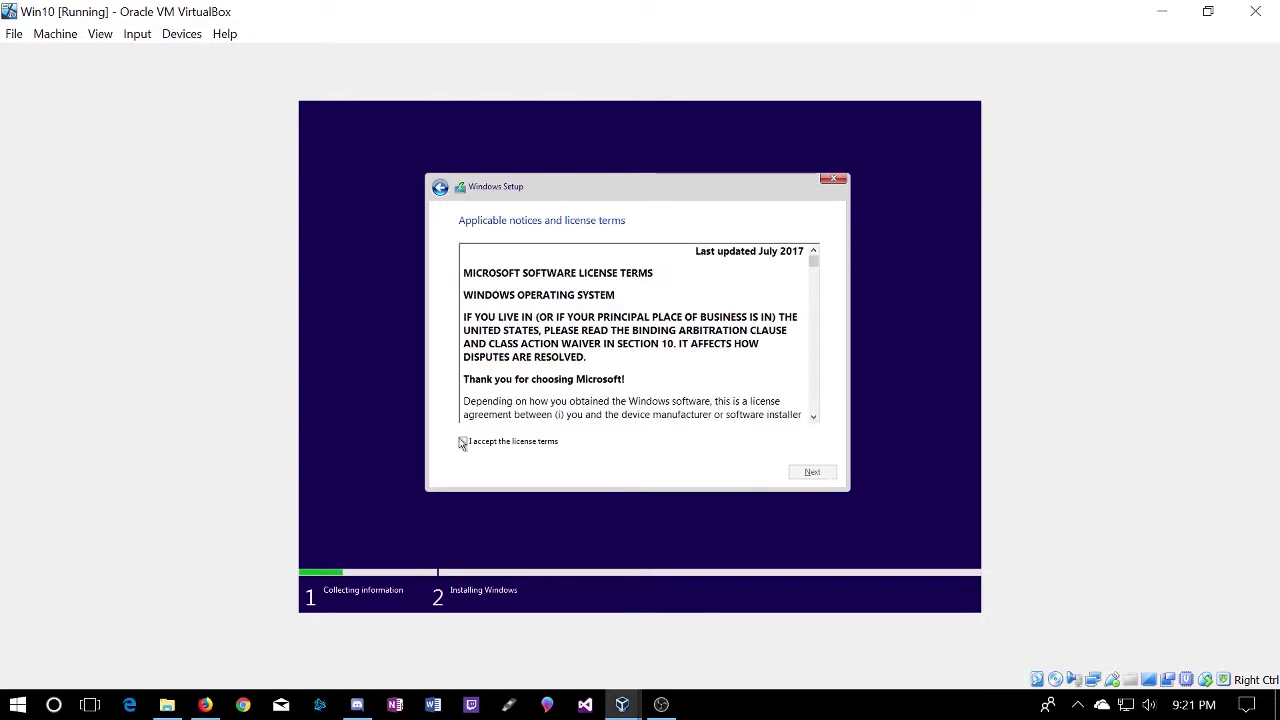
Step: Accept the license terms and start a custom Windows-only installation on the Drive 0 unallocated space
left_click(463, 441)
left_click(830, 474)
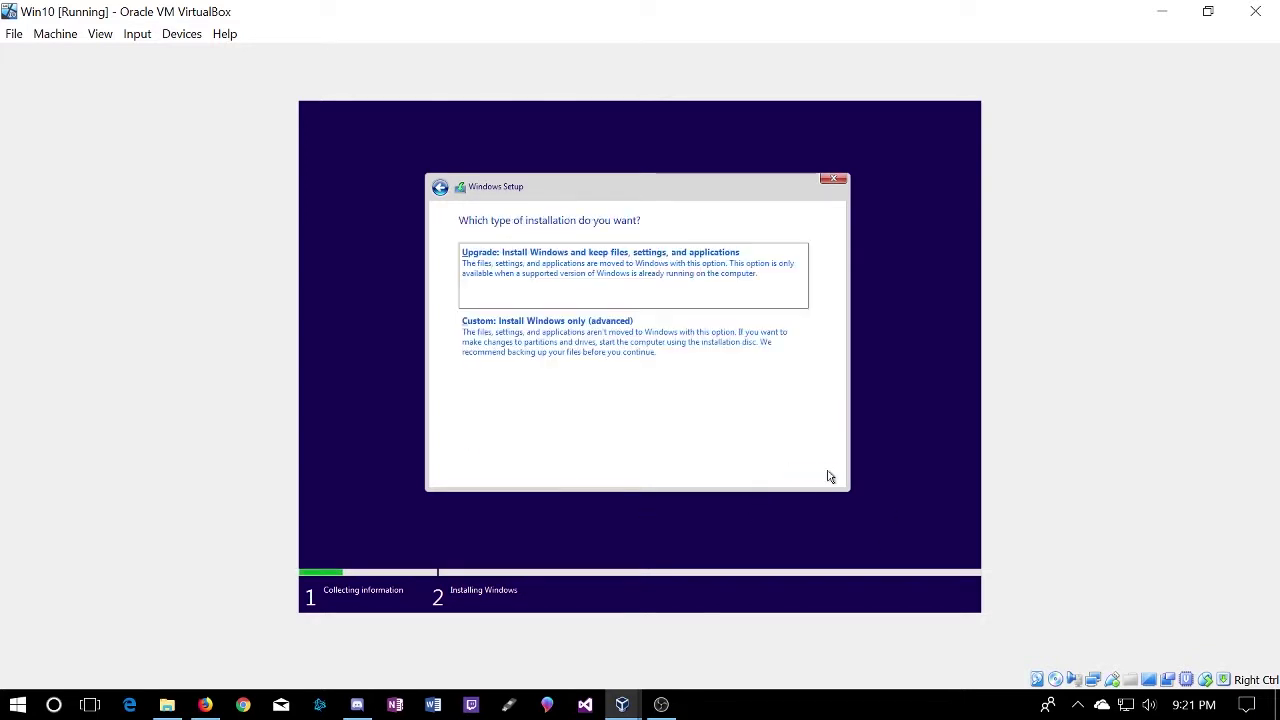
left_click(563, 343)
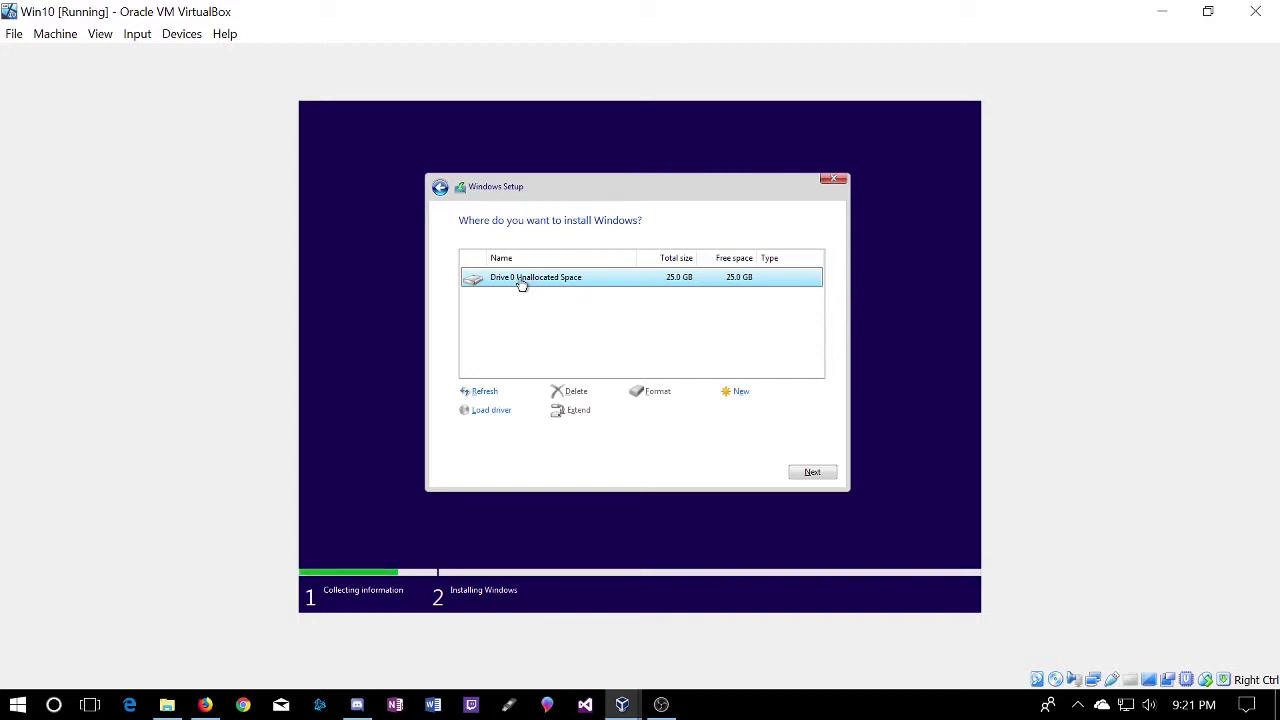
left_click(813, 476)
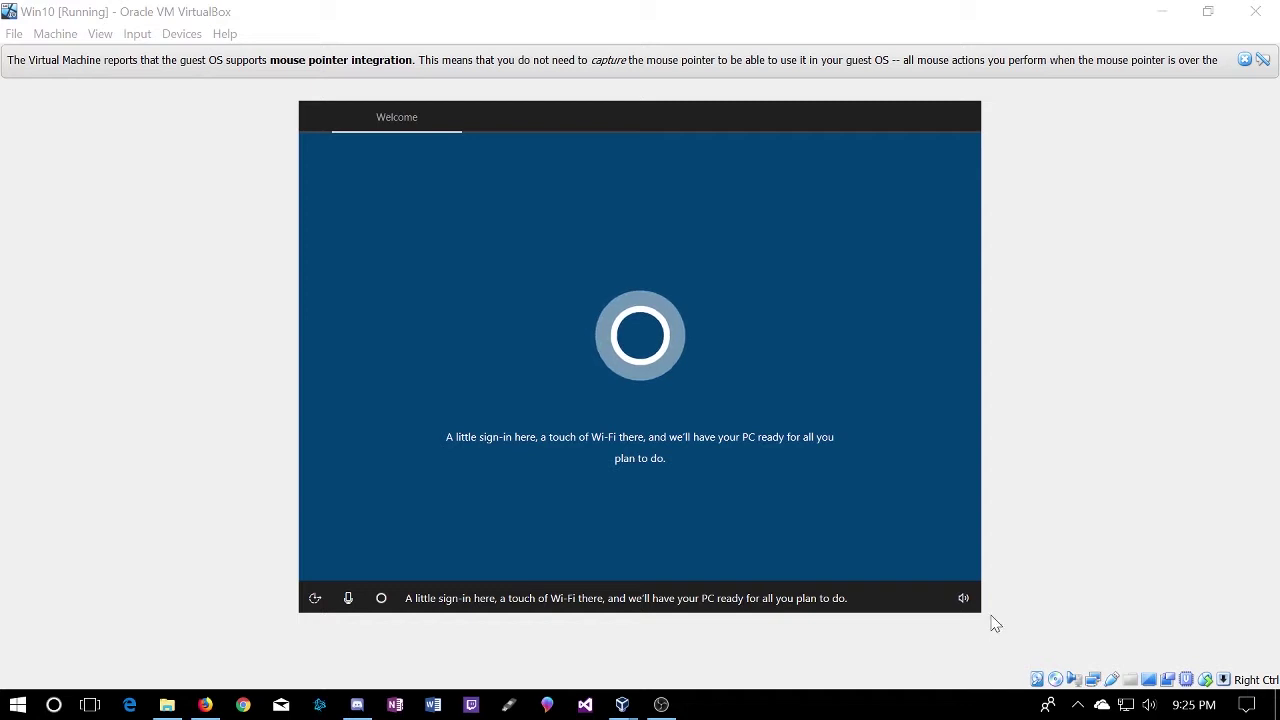
Step: Lower the speaker volume to 0 on the Windows welcome screen to silence the setup voice
left_click(960, 590)
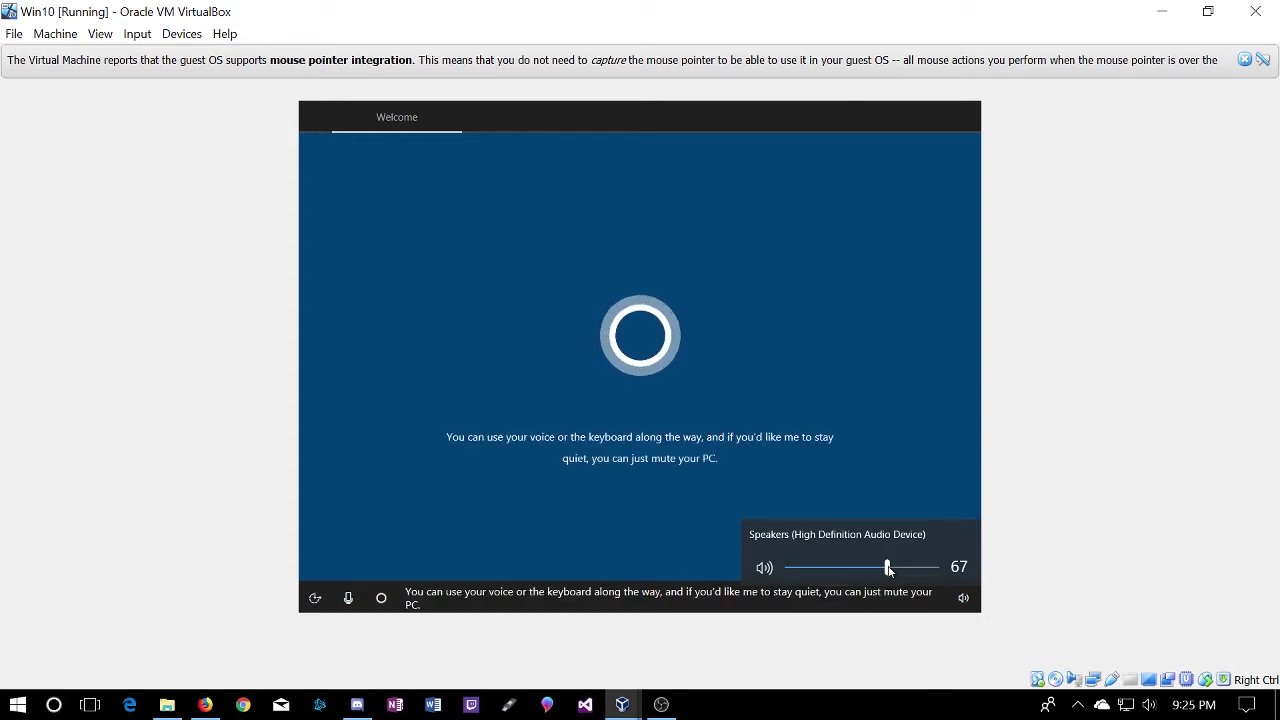
left_click_drag(889, 568, 656, 569)
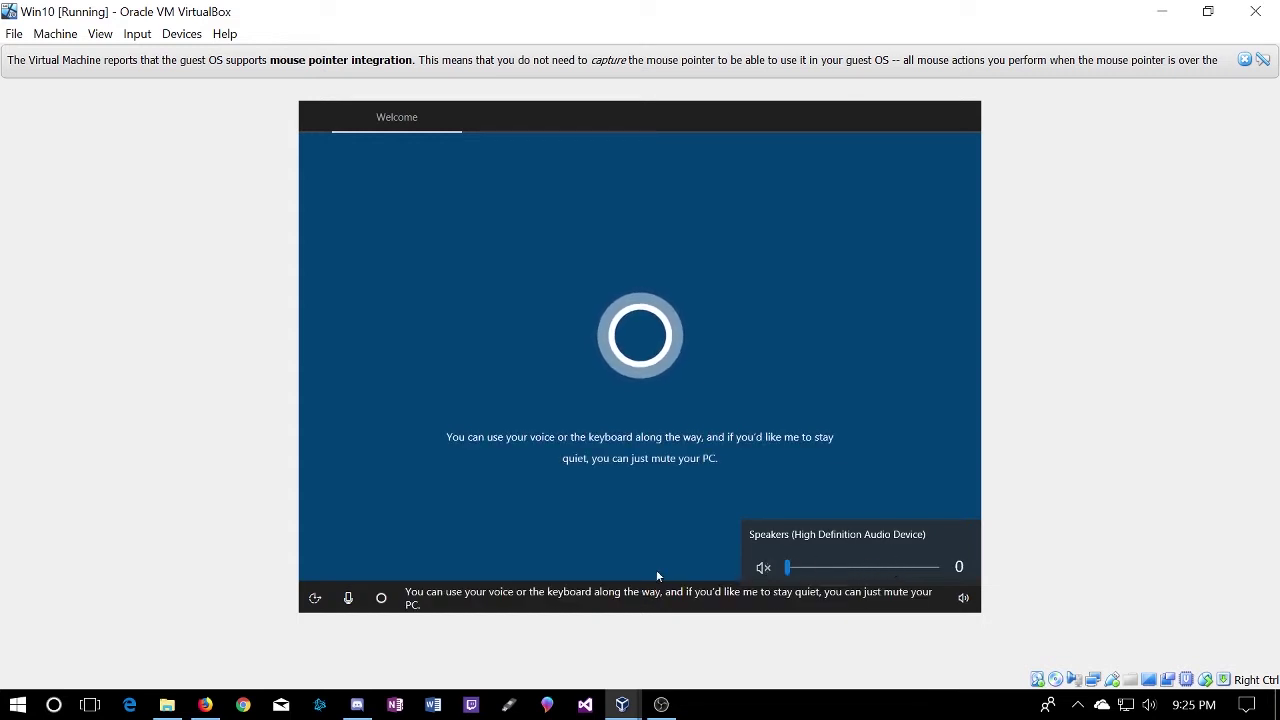